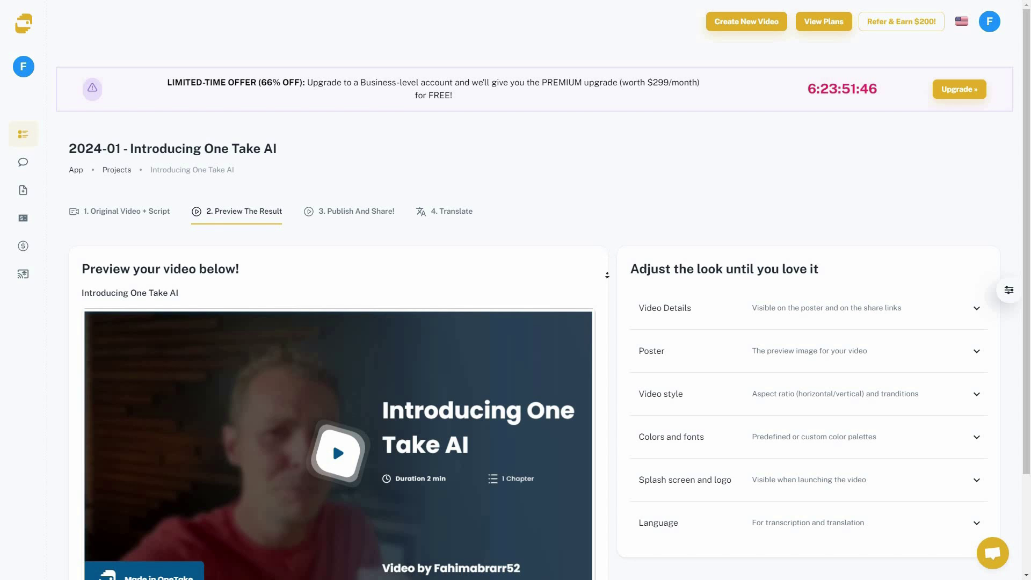
Play the opening seconds of the edited video preview, pausing to examine the split presenter-and-text layout.
{"action": "scroll", "coordinate": [329, 349], "scroll_direction": "down", "scroll_amount": 2}
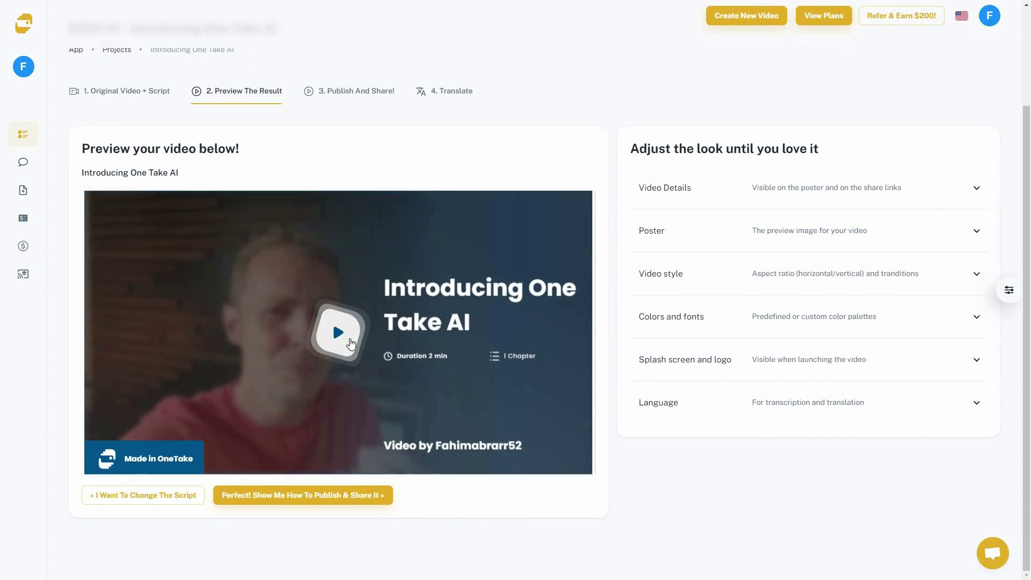
{"action": "left_click", "coordinate": [339, 333]}
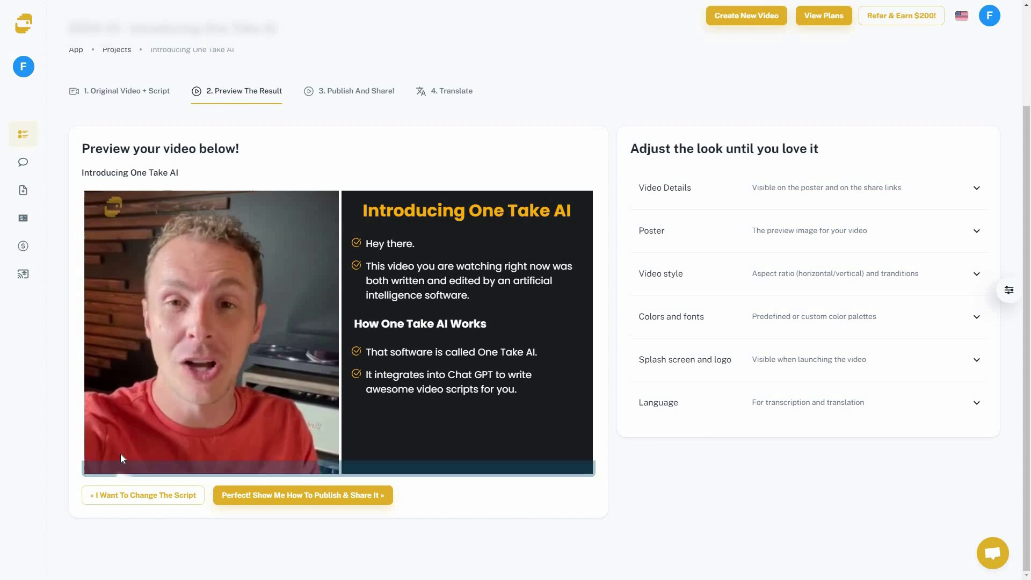
{"action": "key", "text": "space"}
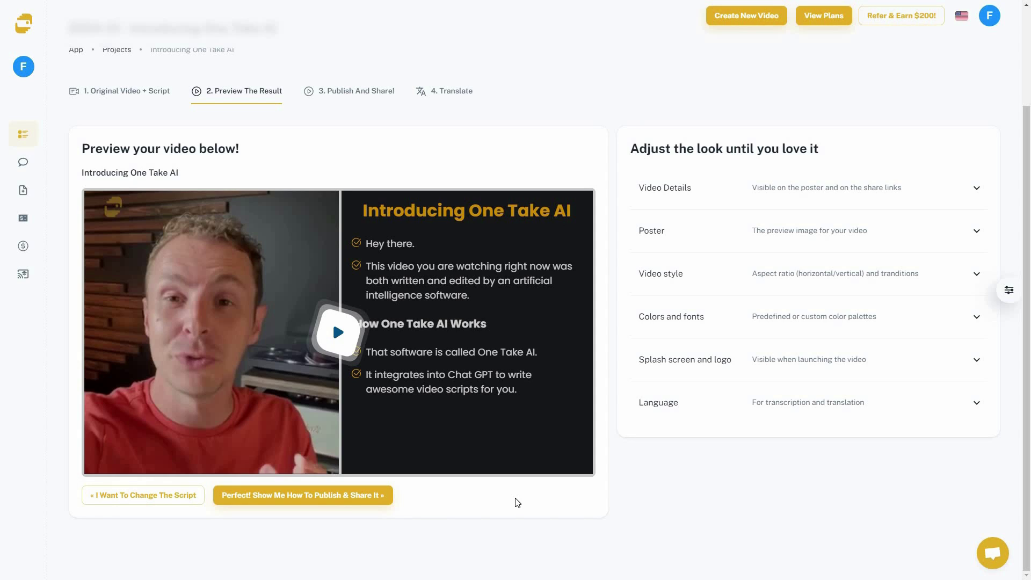
{"action": "mouse_move", "coordinate": [435, 248]}
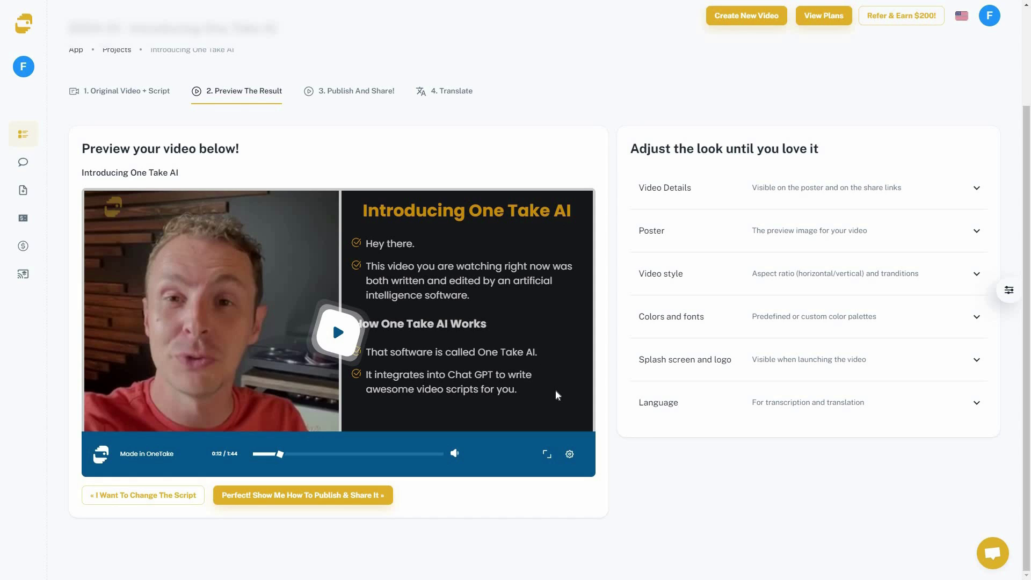
{"action": "left_click", "coordinate": [337, 332]}
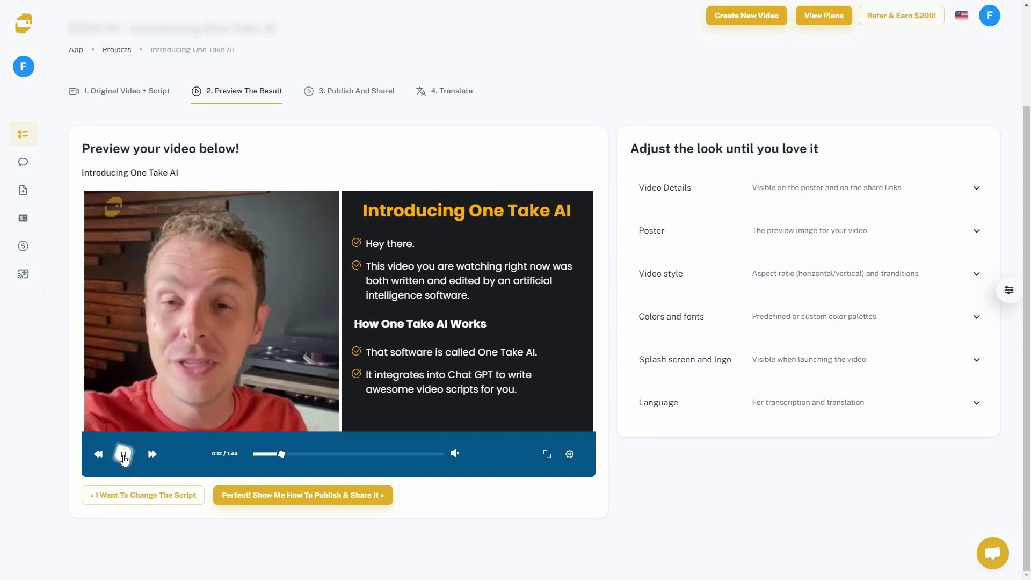
{"action": "key", "text": "space"}
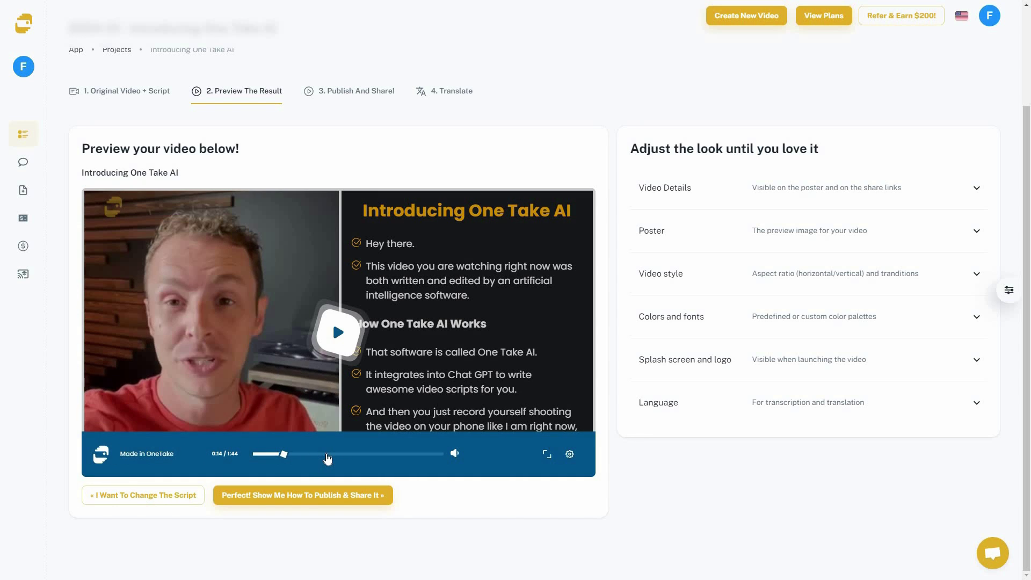
Sample parts of the preview further on, jumping to 0:40, 0:53 and 1:39 and playing from there.
{"action": "left_click", "coordinate": [330, 454]}
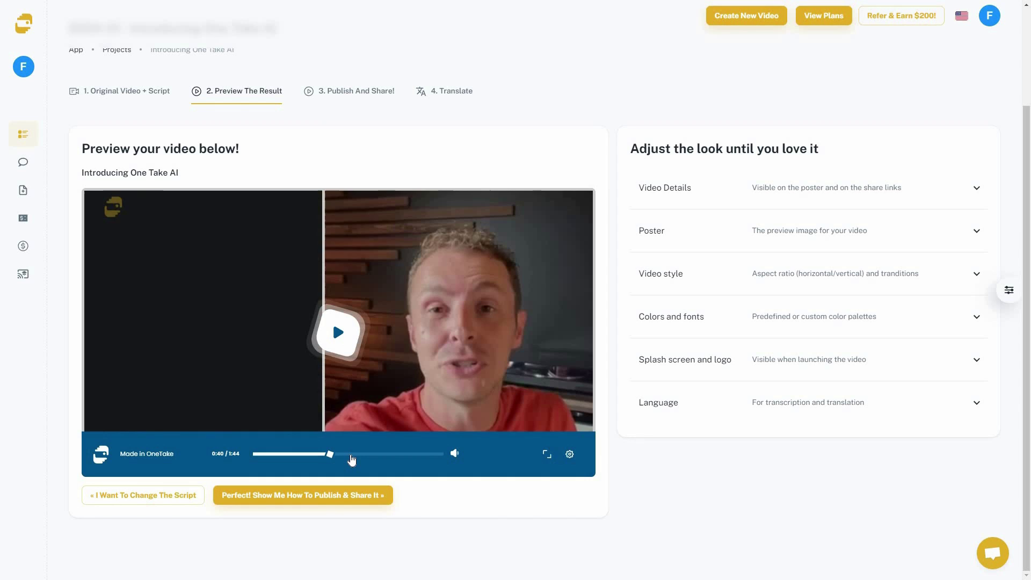
{"action": "left_click", "coordinate": [352, 454]}
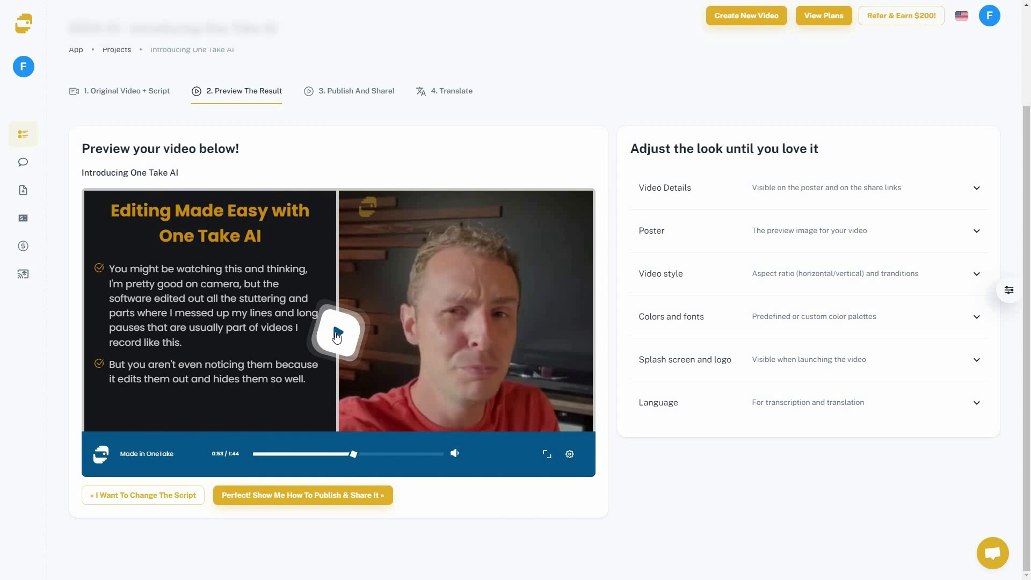
{"action": "left_click", "coordinate": [337, 334]}
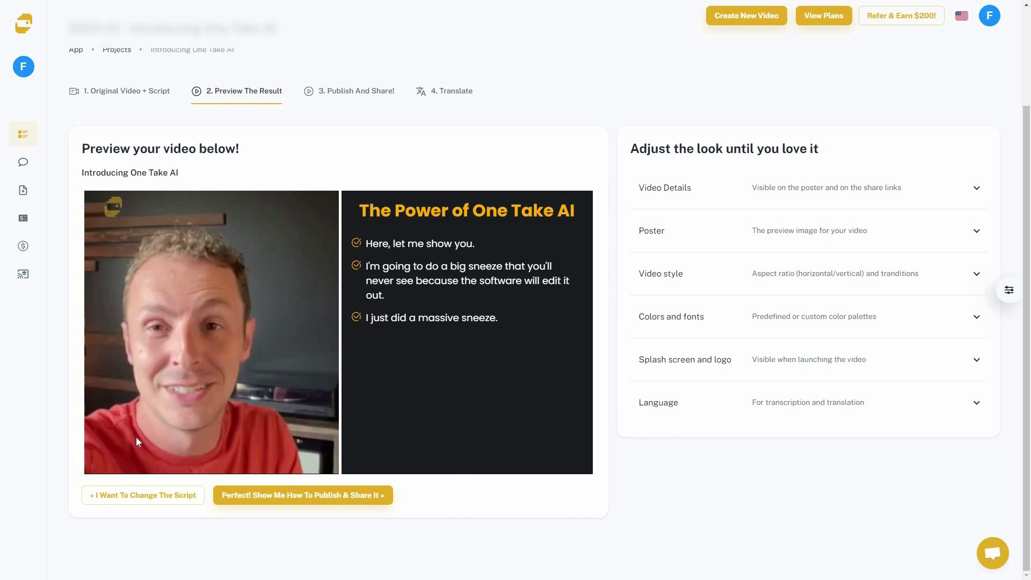
{"action": "mouse_move", "coordinate": [123, 459]}
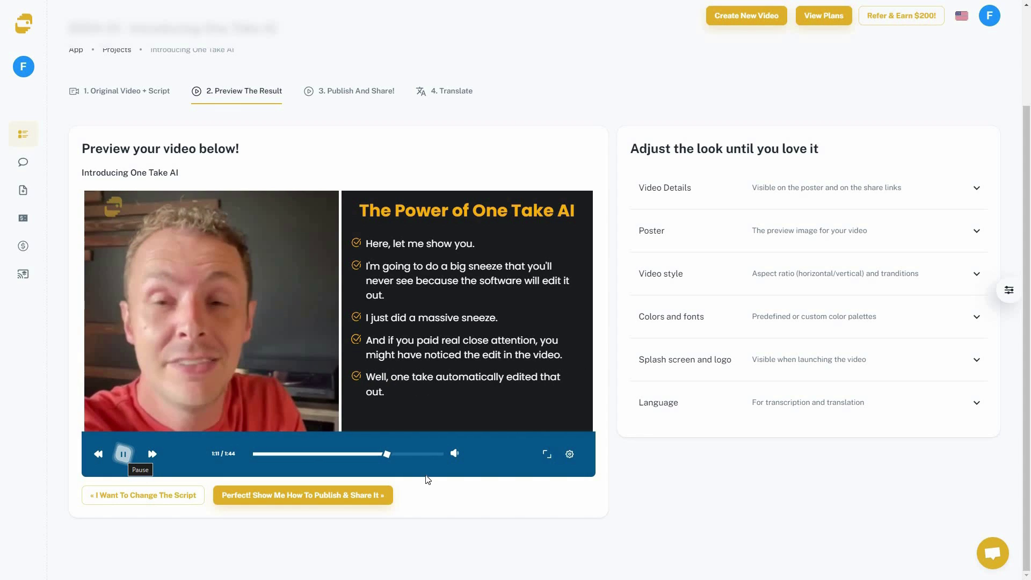
{"action": "left_click", "coordinate": [123, 455]}
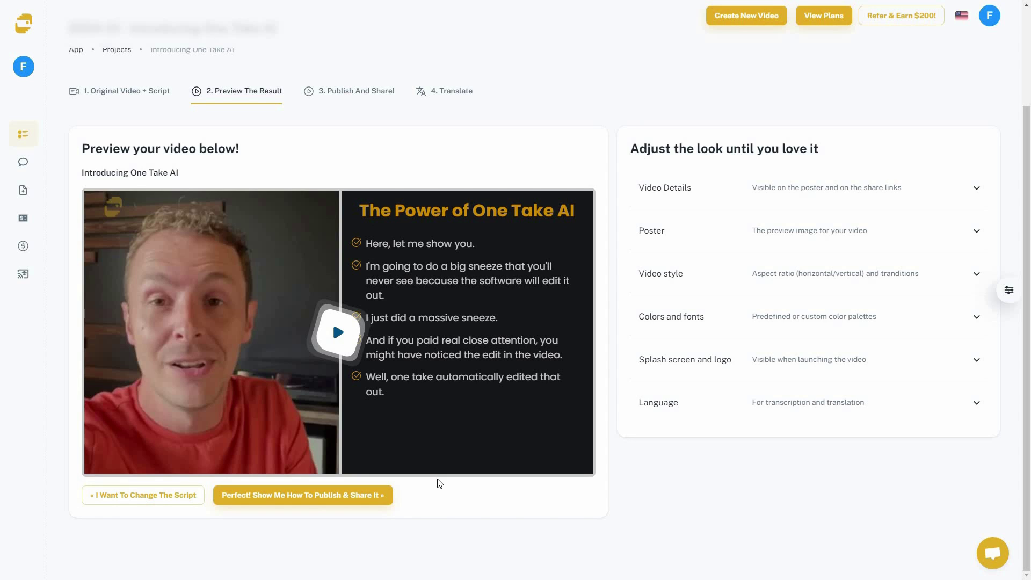
{"action": "mouse_move", "coordinate": [430, 452]}
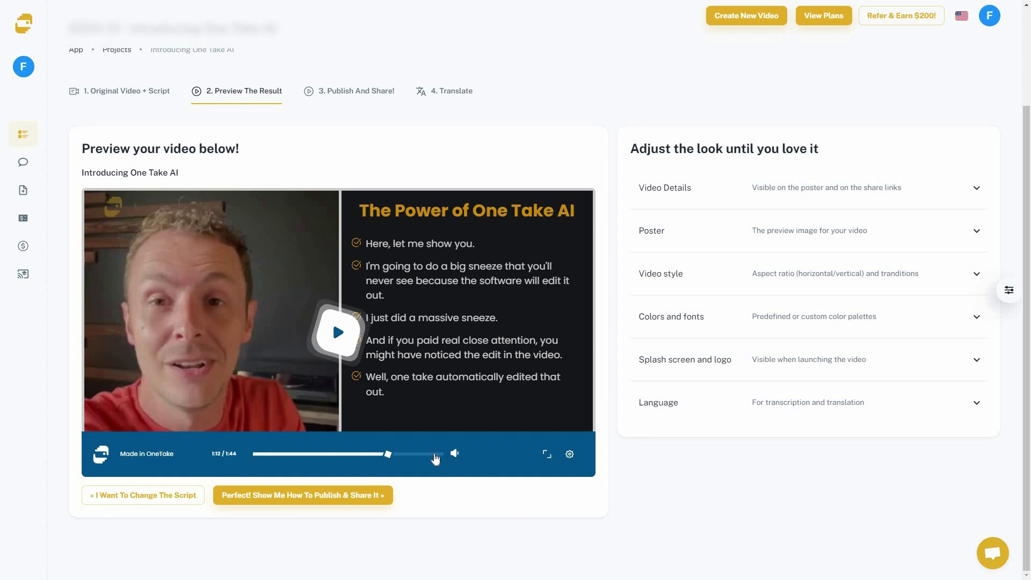
{"action": "left_click", "coordinate": [435, 455]}
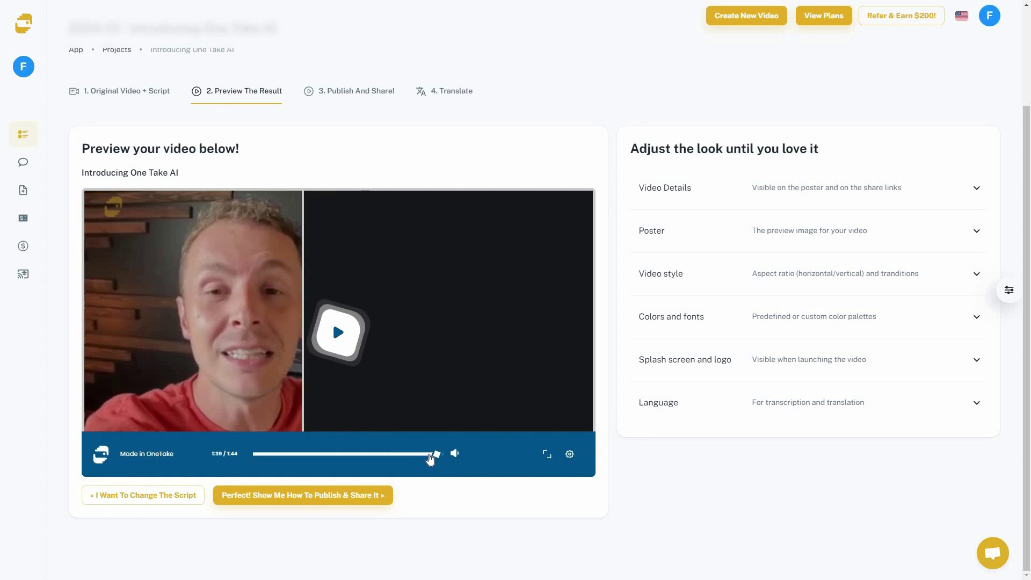
{"action": "left_click", "coordinate": [338, 349]}
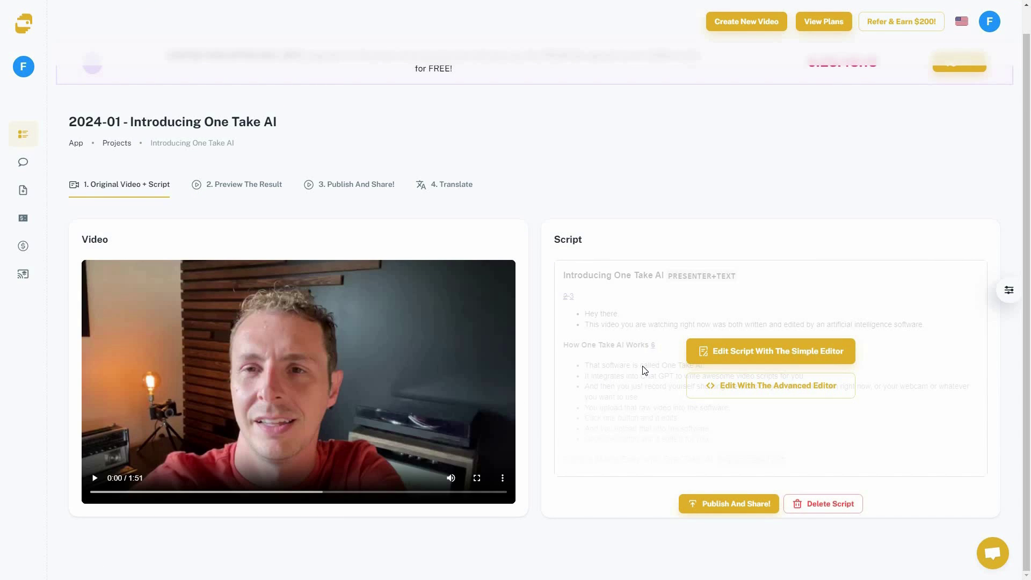
In the advanced script editor, attach an image to the line "That software is called One Take AI." and save the script.
{"action": "left_click", "coordinate": [792, 389]}
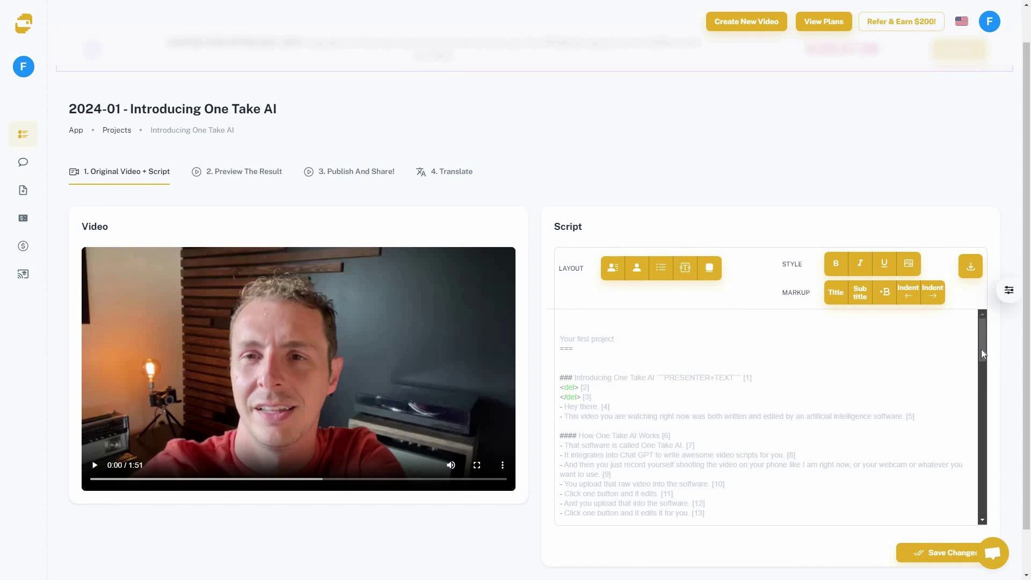
{"action": "scroll", "coordinate": [983, 366], "scroll_direction": "down", "scroll_amount": 5}
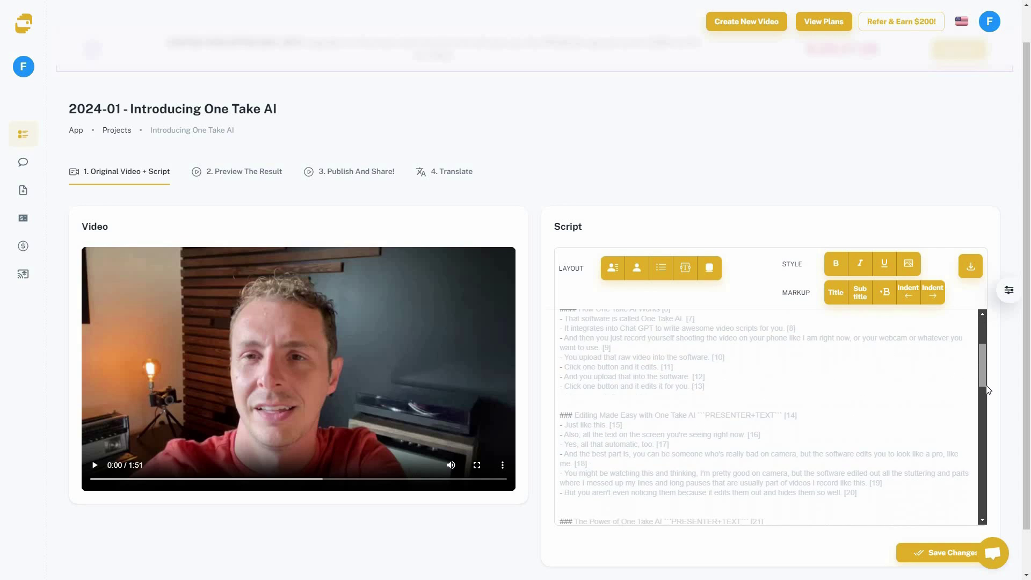
{"action": "scroll", "coordinate": [771, 405], "scroll_direction": "up", "scroll_amount": 6}
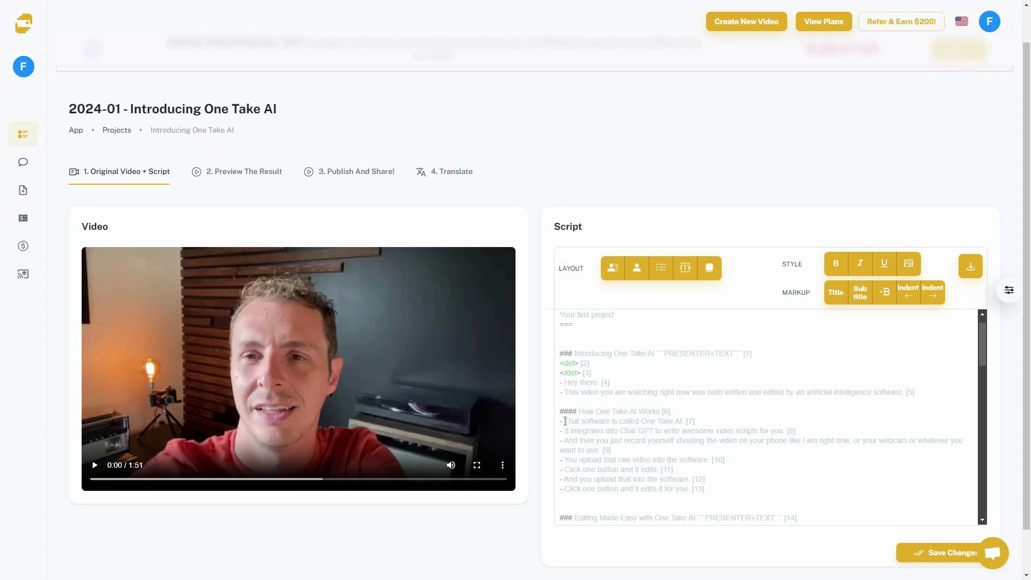
{"action": "left_click_drag", "start_coordinate": [564, 421], "coordinate": [683, 422]}
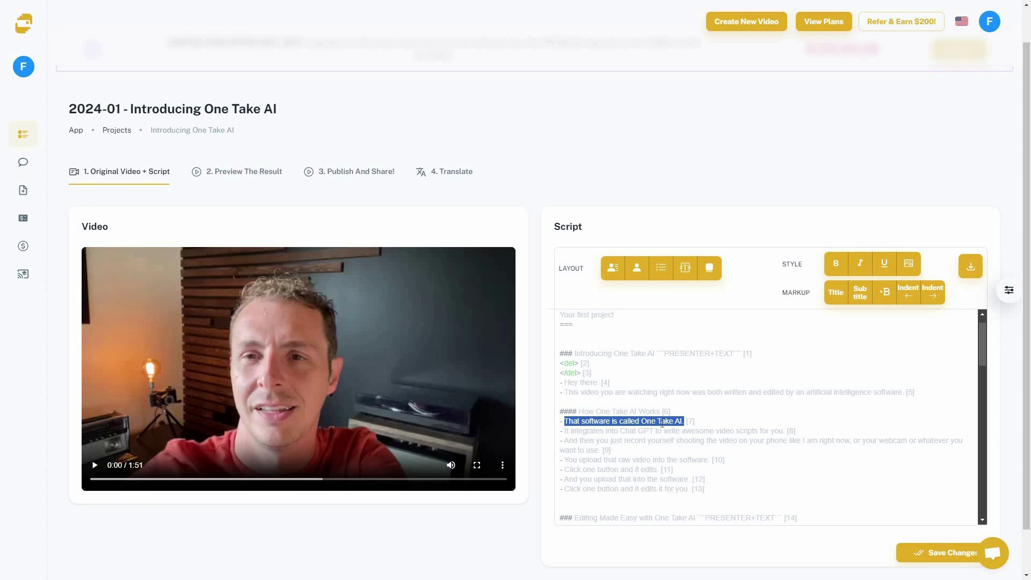
{"action": "left_click", "coordinate": [908, 265]}
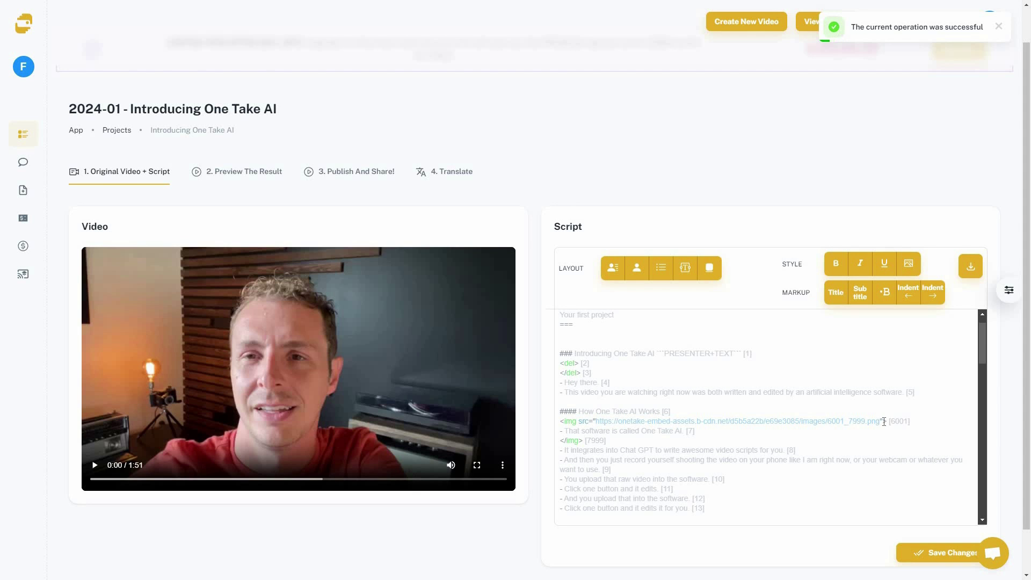
{"action": "left_click", "coordinate": [944, 558]}
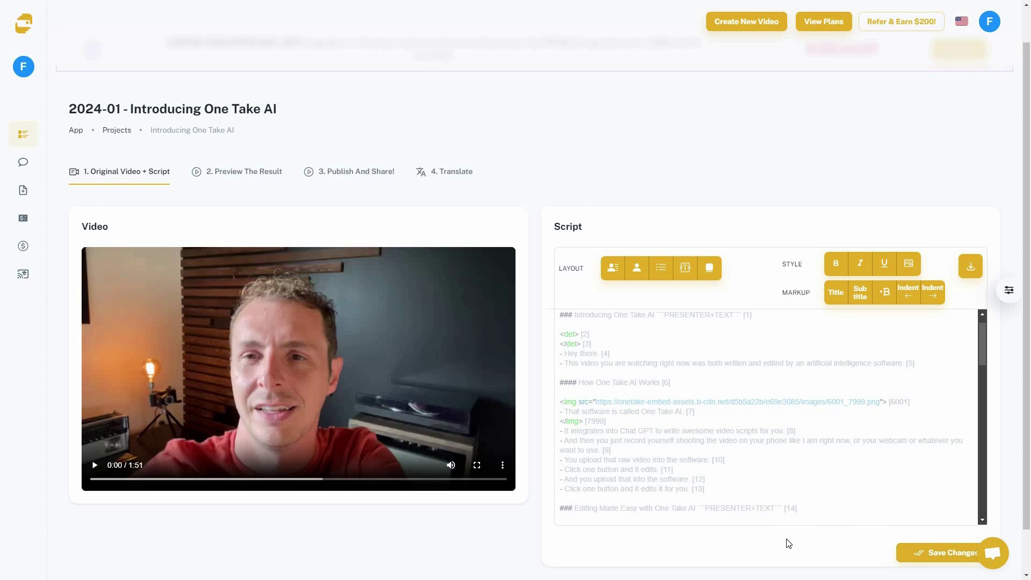
Preview the result and play the opening through the "How One Take AI Works" section to check the inserted image.
{"action": "left_click", "coordinate": [262, 175]}
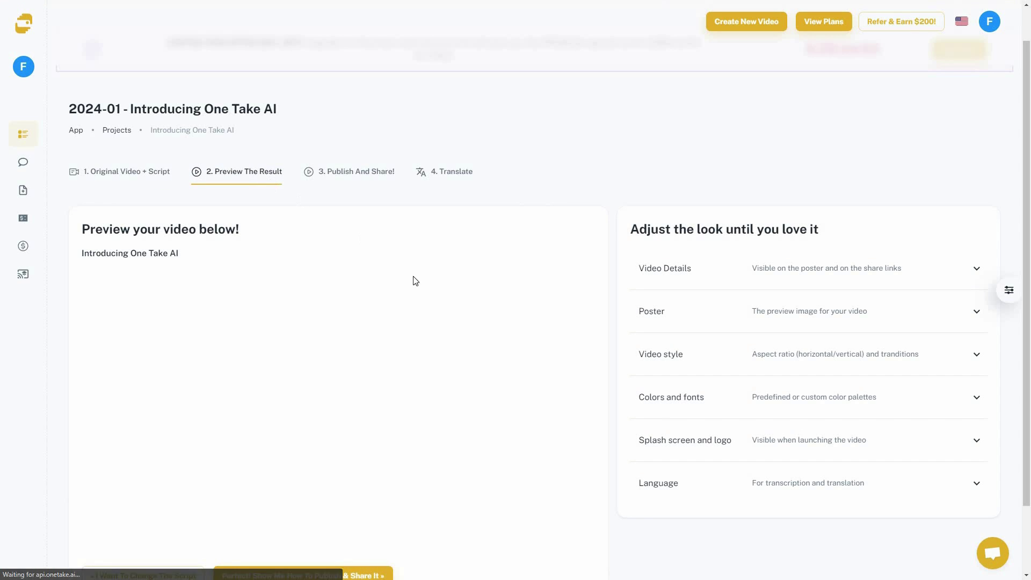
{"action": "scroll", "coordinate": [366, 403], "scroll_direction": "down", "scroll_amount": 1}
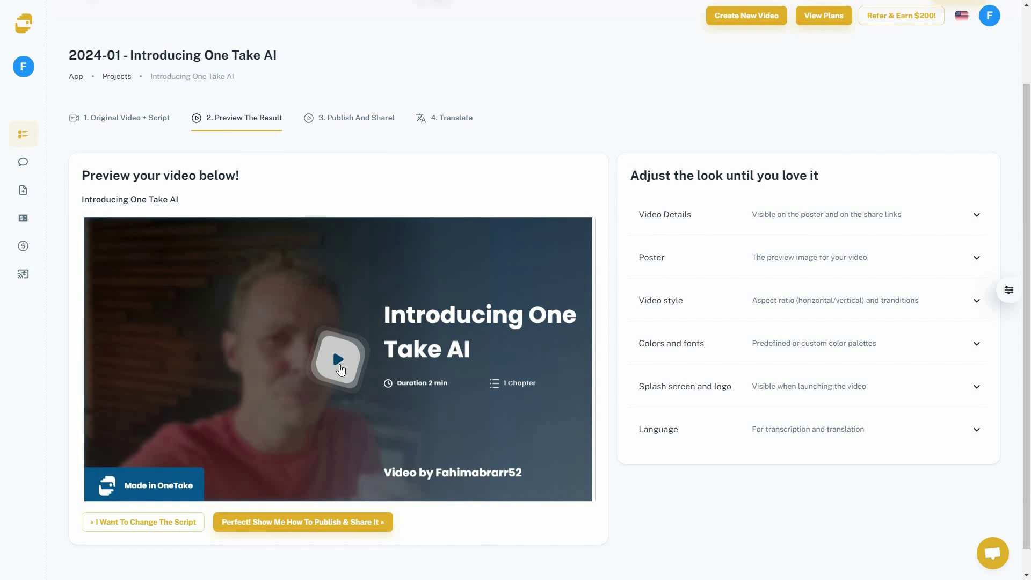
{"action": "left_click", "coordinate": [340, 368]}
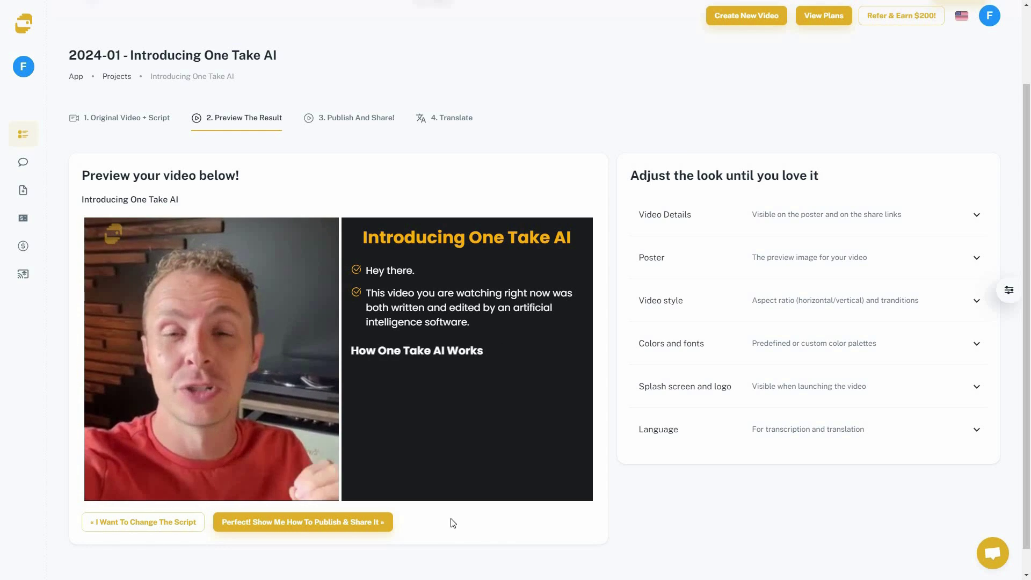
{"action": "left_click", "coordinate": [360, 439]}
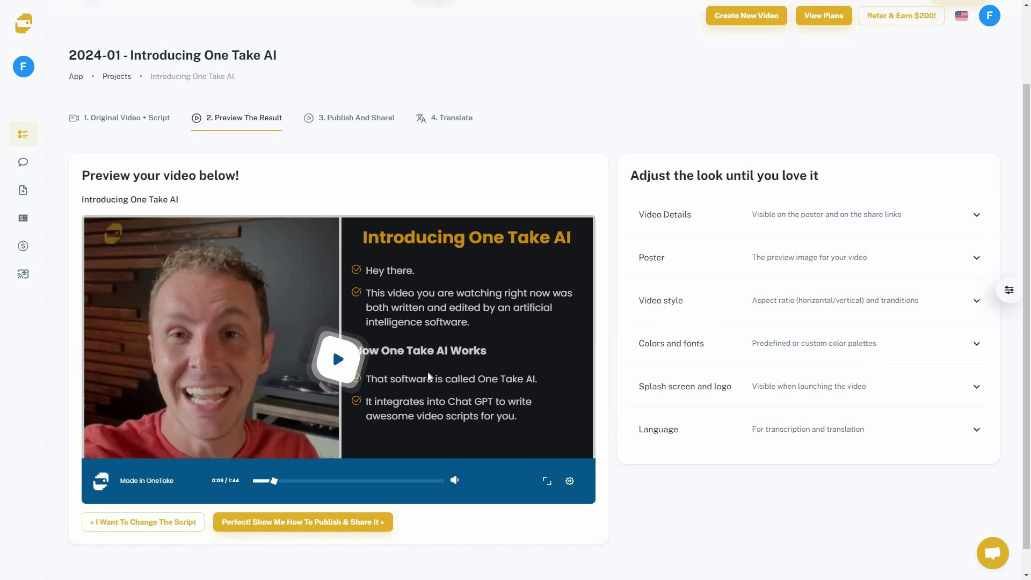
Attach an image from the device to the script line beginning "This video you are watching right now" and save the changes.
{"action": "left_click", "coordinate": [152, 118]}
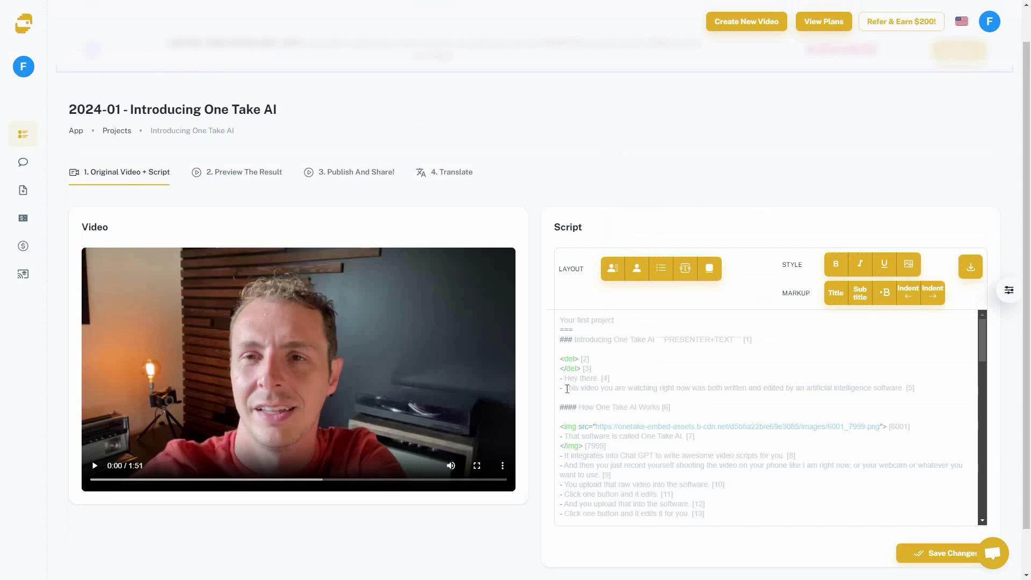
{"action": "left_click", "coordinate": [905, 389]}
{"action": "left_click", "coordinate": [908, 265]}
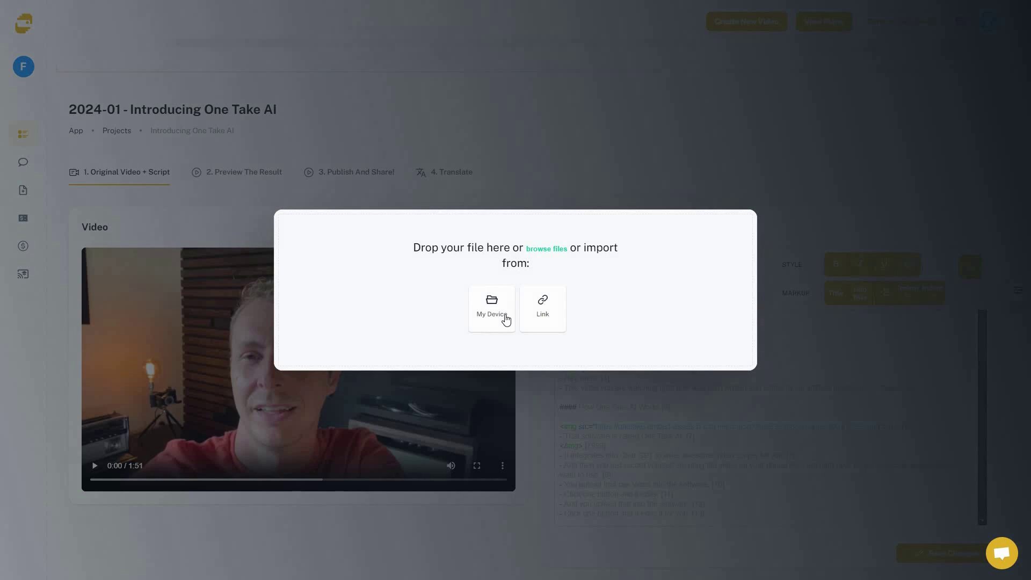
{"action": "left_click", "coordinate": [496, 314]}
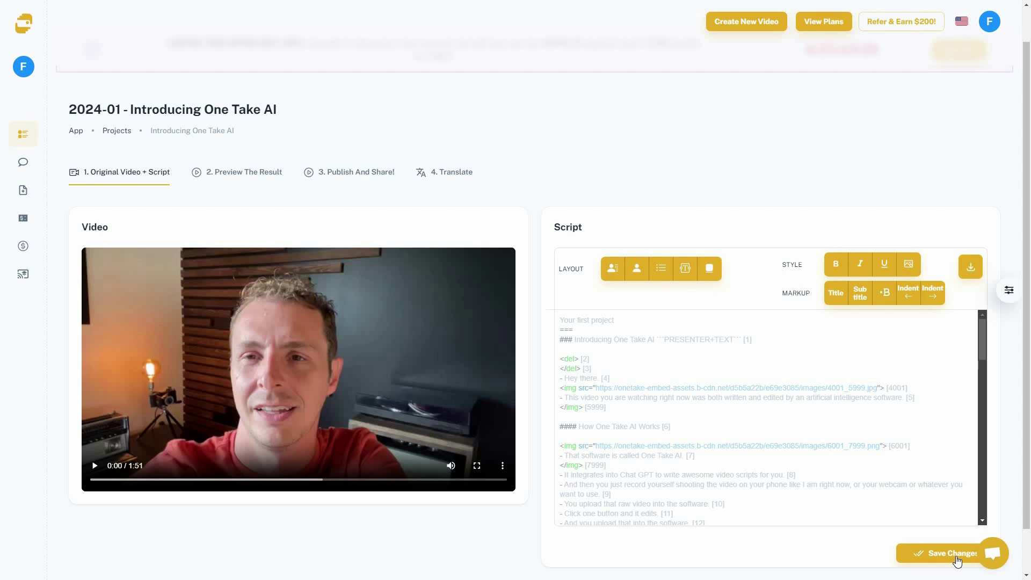
{"action": "left_click", "coordinate": [956, 554]}
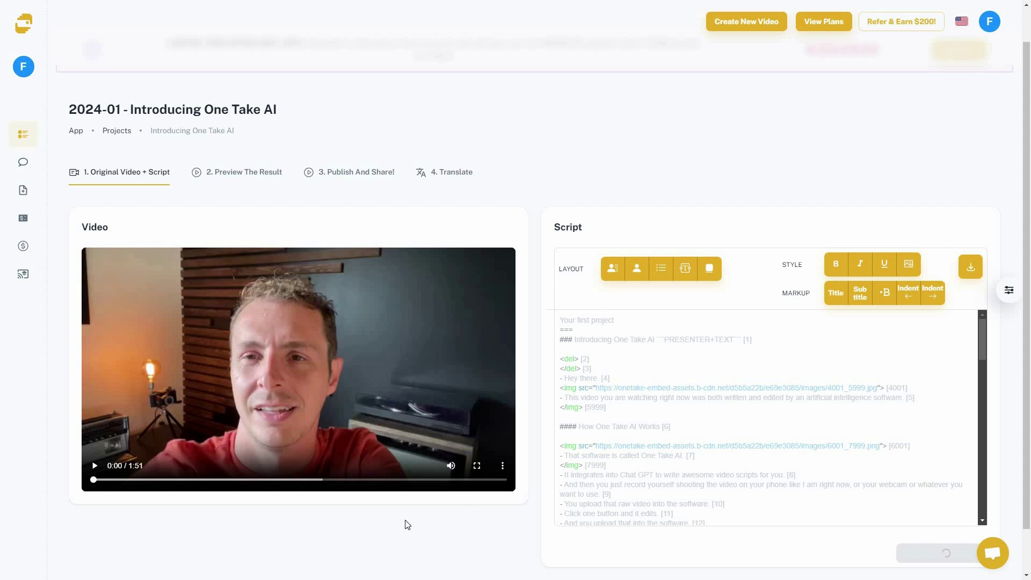
Play the updated video preview for about 10 seconds to check the second inserted image, and pause it.
{"action": "left_click", "coordinate": [269, 177]}
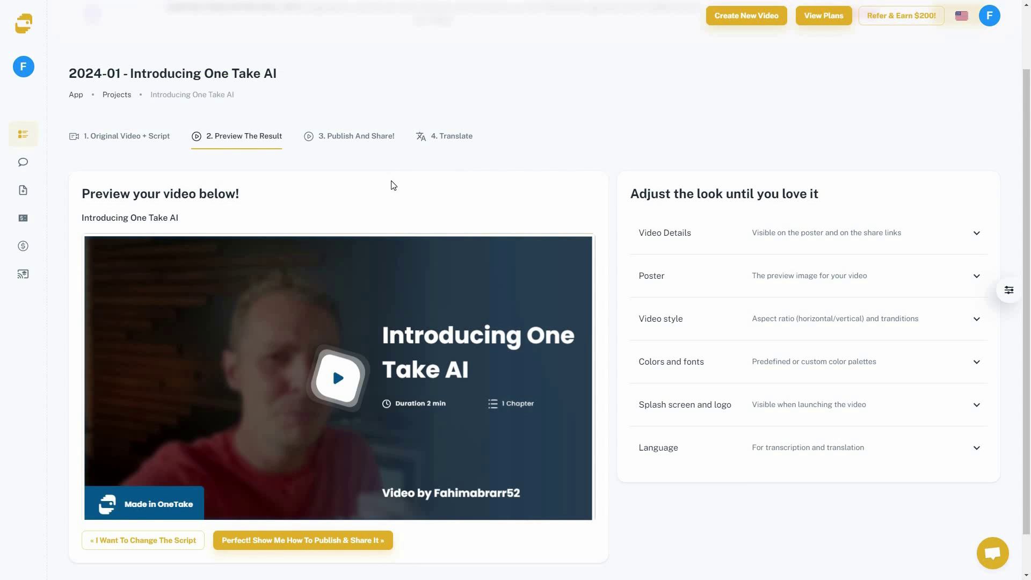
{"action": "scroll", "coordinate": [359, 383], "scroll_direction": "down", "scroll_amount": 1}
{"action": "left_click", "coordinate": [345, 386]}
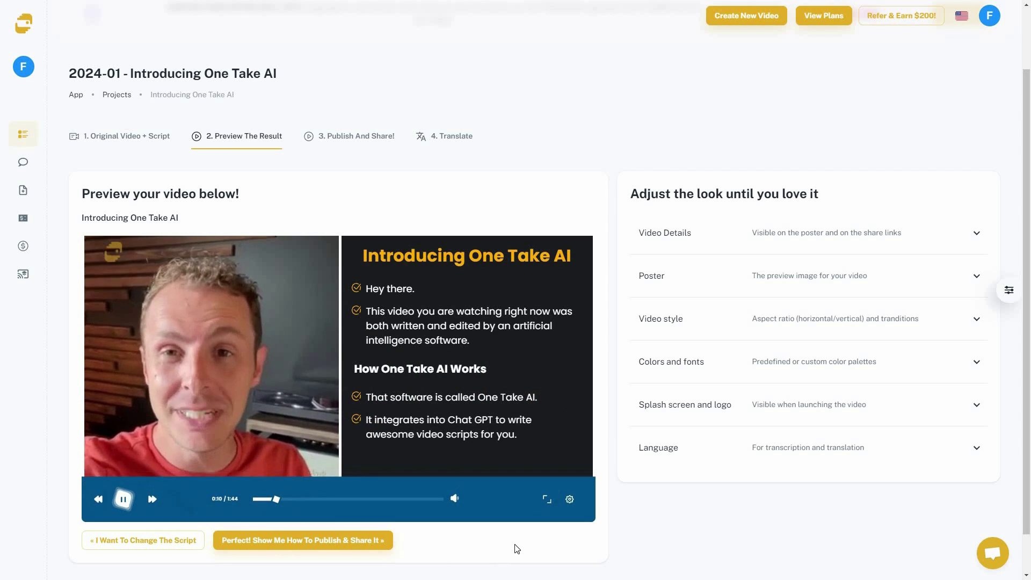
{"action": "key", "text": "space"}
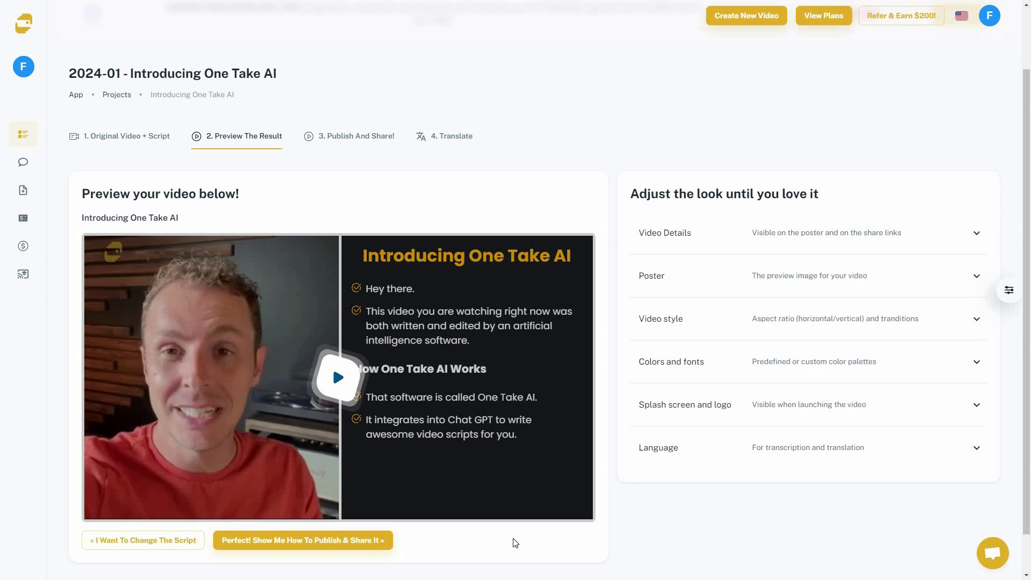
Change the video style to the vertical layout with the presenter above dark text, and check it in the preview.
{"action": "left_click", "coordinate": [826, 321]}
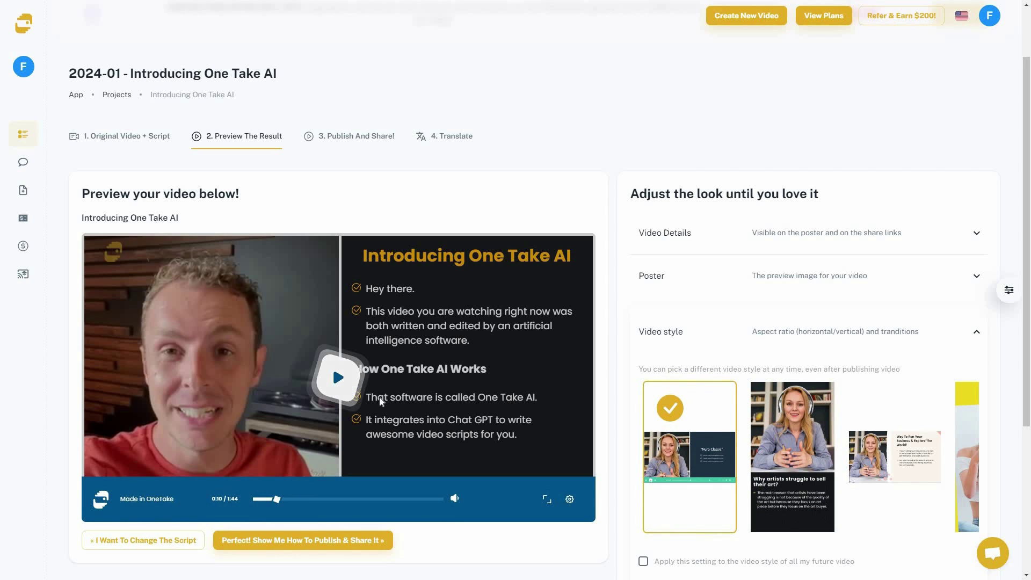
{"action": "left_click", "coordinate": [342, 379]}
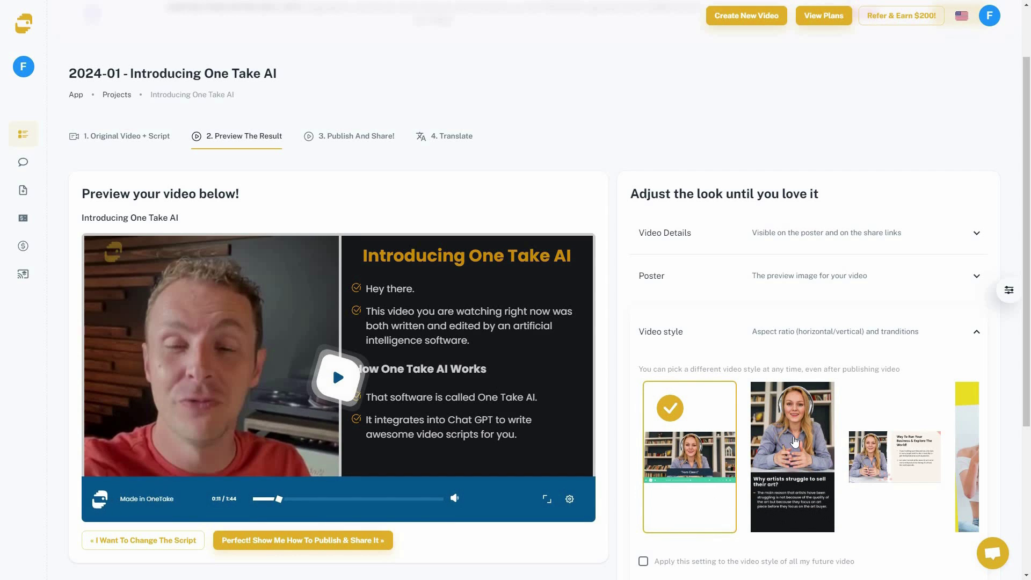
{"action": "left_click", "coordinate": [791, 431]}
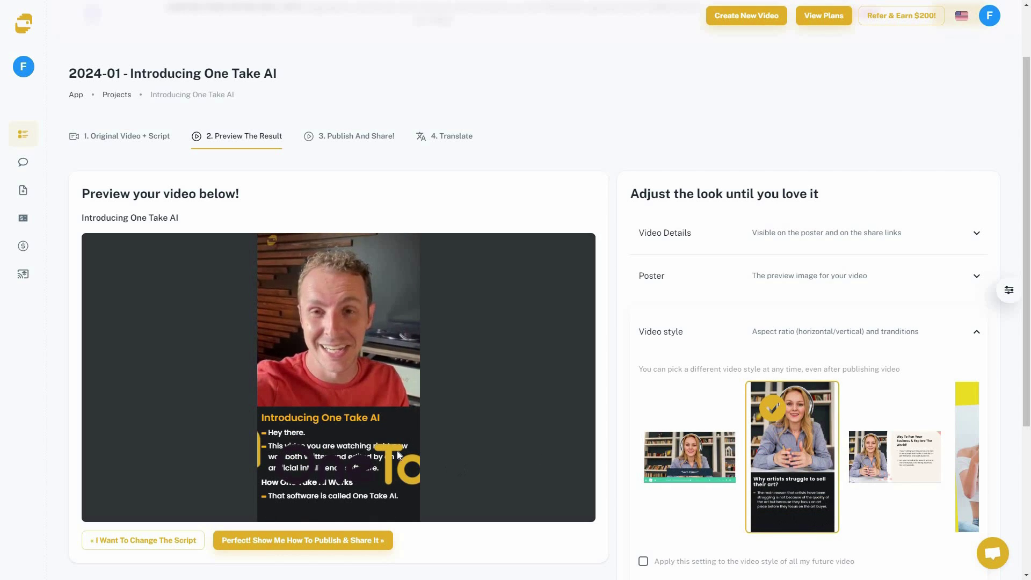
{"action": "left_click", "coordinate": [461, 468]}
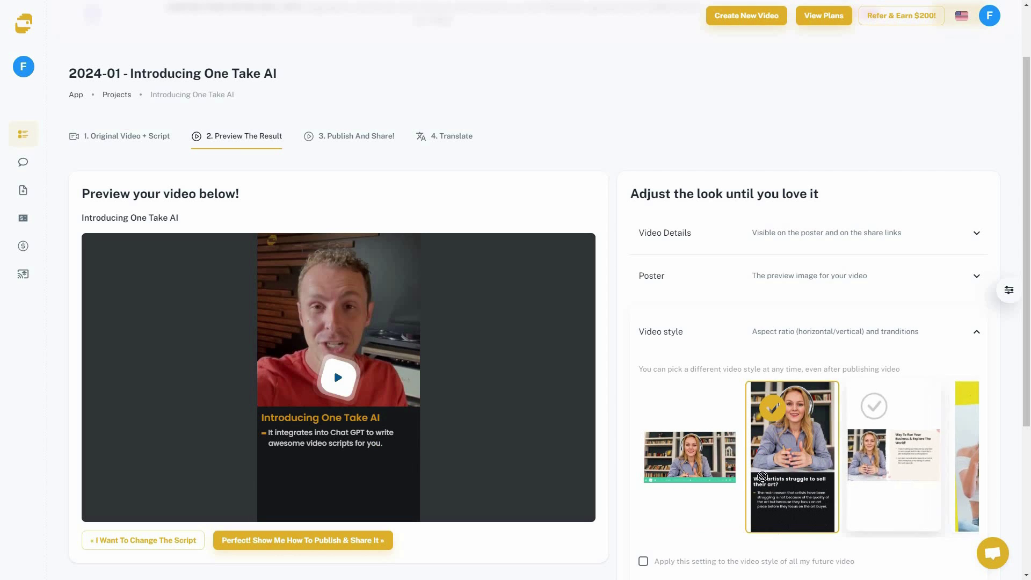
Change the video style to the horizontal layout with the presenter beside the text, and browse the remaining styles through Style Vidéo Nuggets.
{"action": "left_click", "coordinate": [906, 451]}
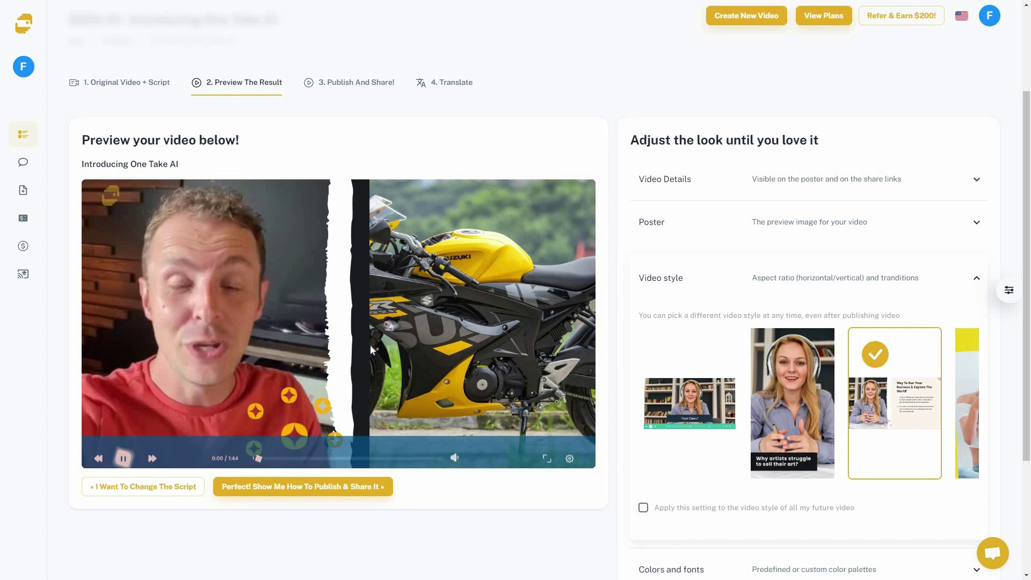
{"action": "scroll", "coordinate": [839, 490], "scroll_direction": "right", "scroll_amount": 5}
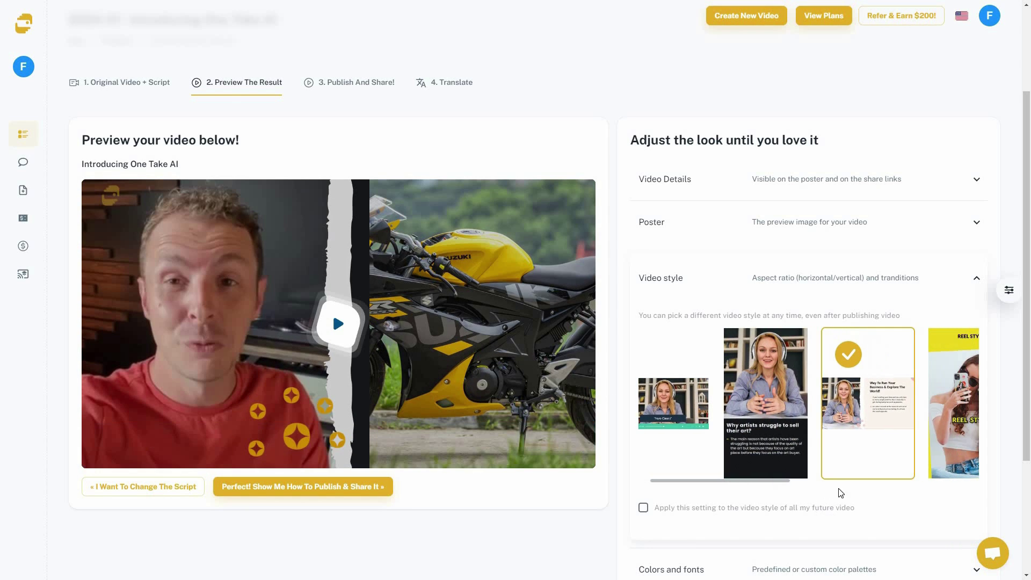
{"action": "scroll", "coordinate": [930, 493], "scroll_direction": "right", "scroll_amount": 5}
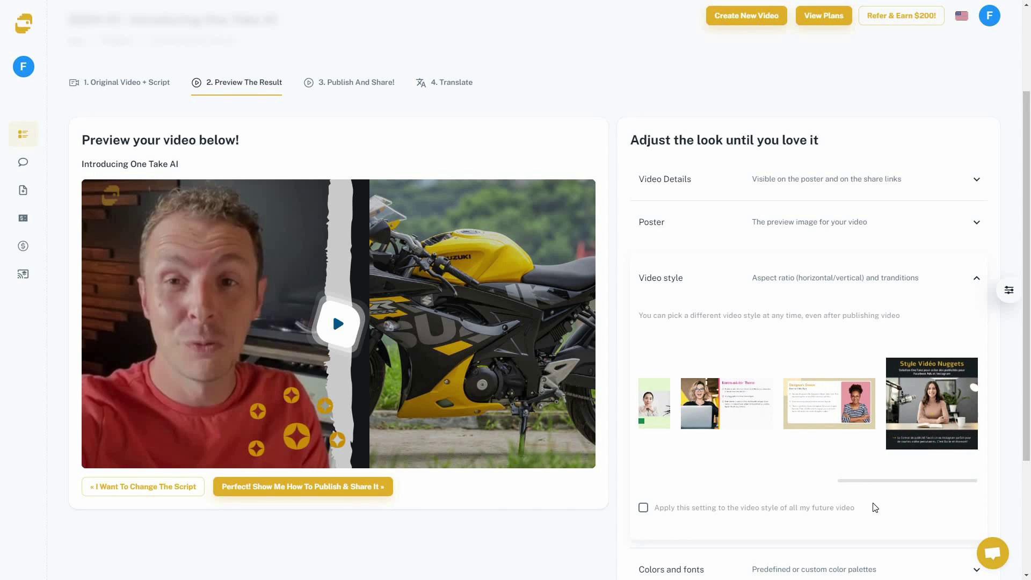
{"action": "left_click", "coordinate": [888, 282]}
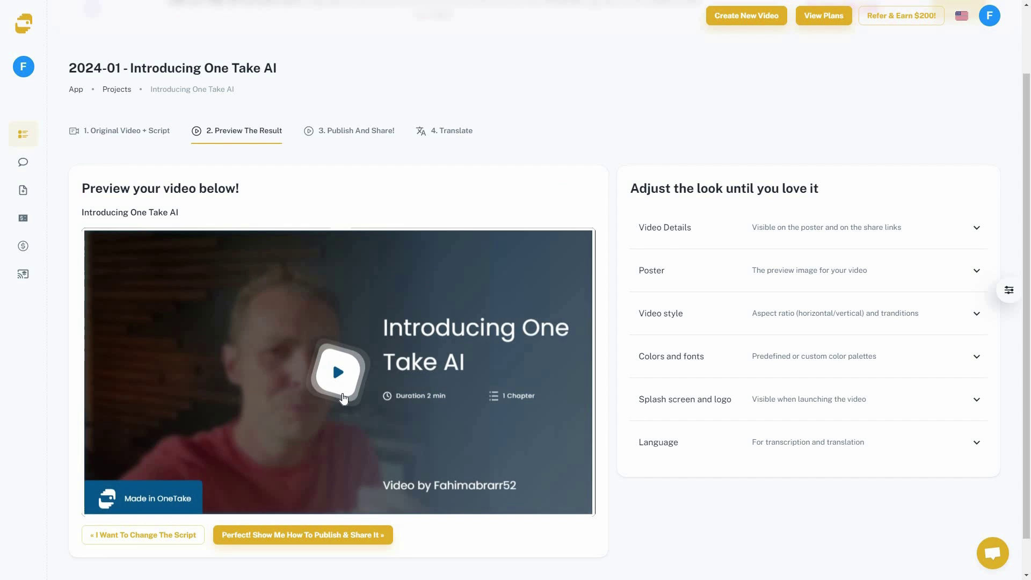
Select the Dynamic thumbnail style for the poster, and look over the fields in the video details.
{"action": "left_click", "coordinate": [738, 268]}
{"action": "left_click", "coordinate": [677, 393]}
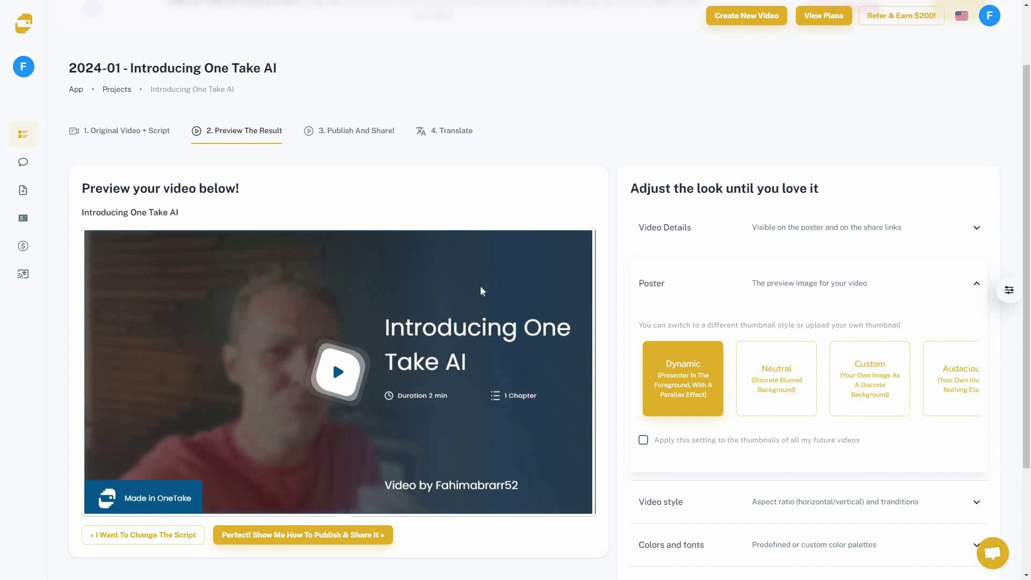
{"action": "left_click", "coordinate": [810, 229]}
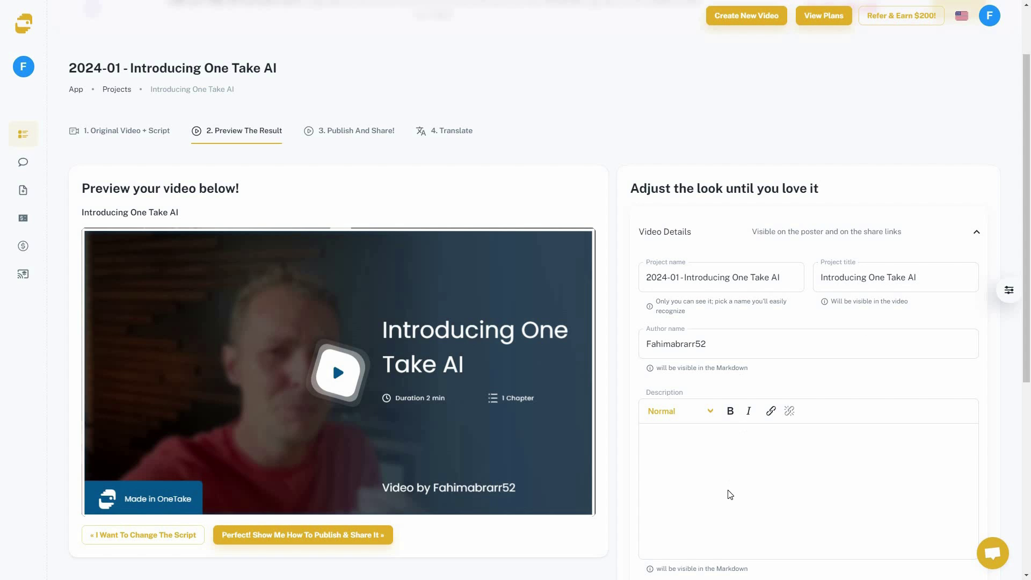
{"action": "scroll", "coordinate": [618, 391], "scroll_direction": "down", "scroll_amount": 1}
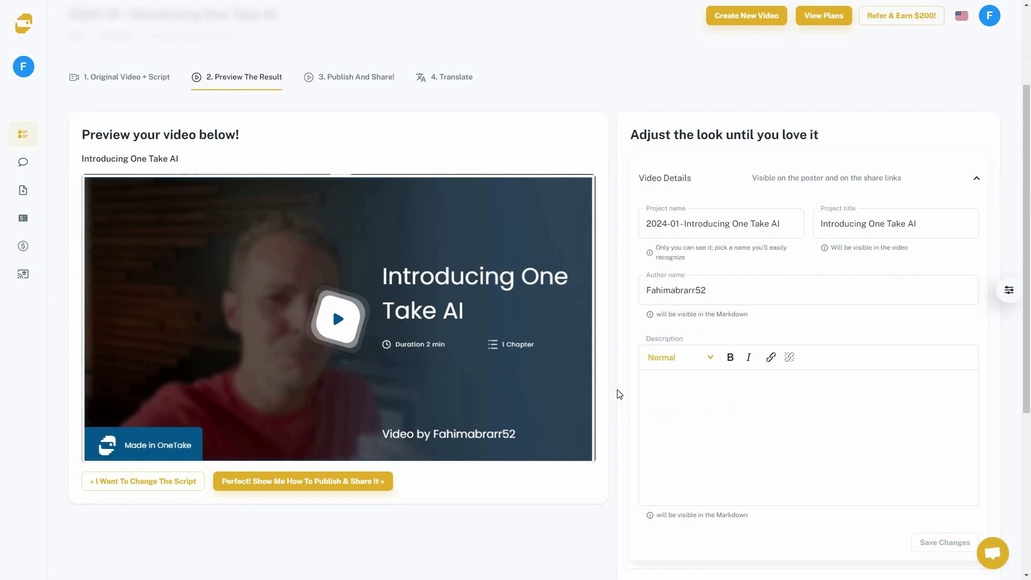
{"action": "scroll", "coordinate": [622, 424], "scroll_direction": "down", "scroll_amount": 3}
{"action": "scroll", "coordinate": [687, 405], "scroll_direction": "down", "scroll_amount": 2}
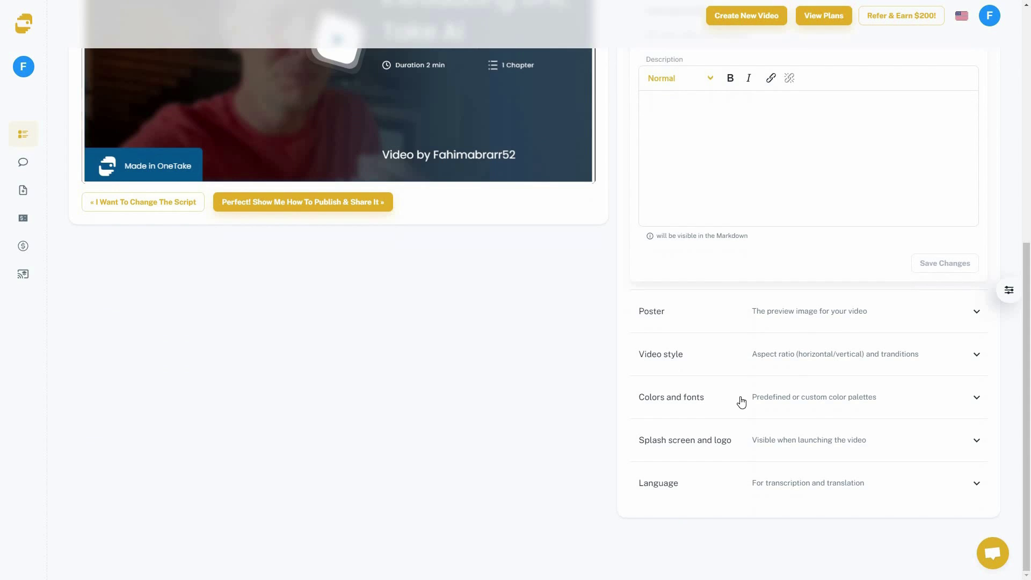
Browse the predefined color palettes through Designer's Dream, and look over the original language and translation settings.
{"action": "left_click", "coordinate": [741, 400]}
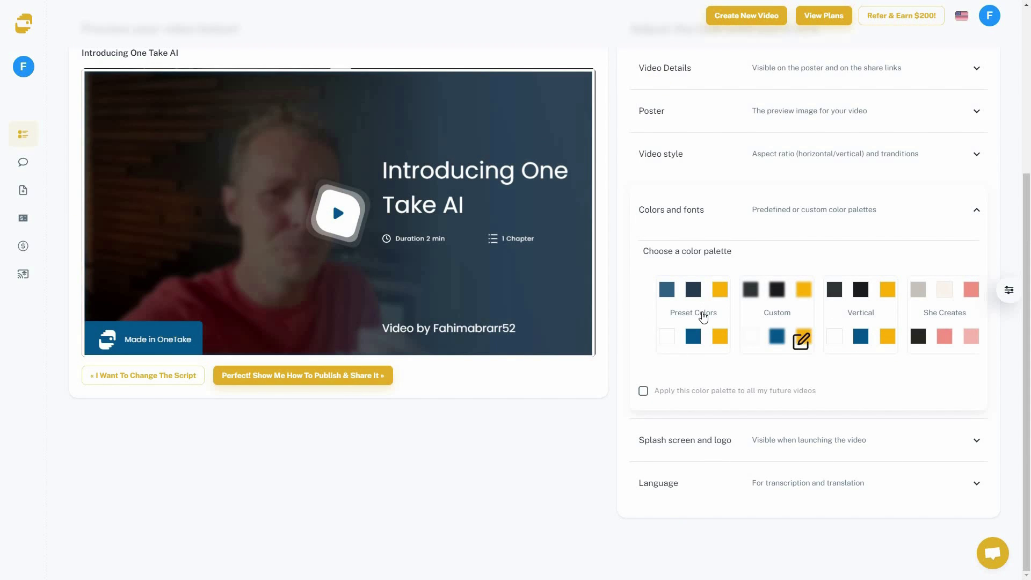
{"action": "scroll", "coordinate": [741, 375], "scroll_direction": "right", "scroll_amount": 1}
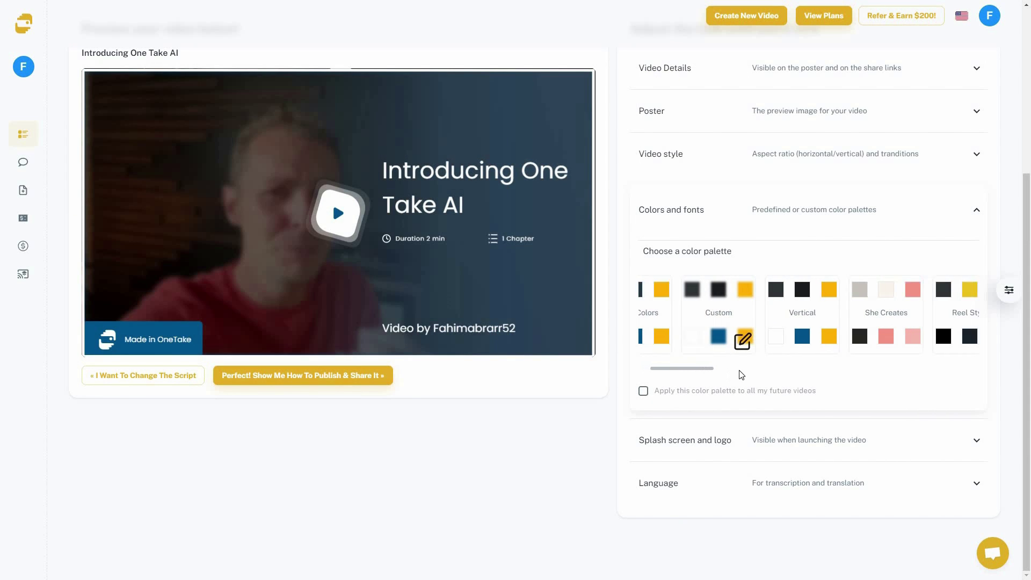
{"action": "scroll", "coordinate": [741, 374], "scroll_direction": "right", "scroll_amount": 7}
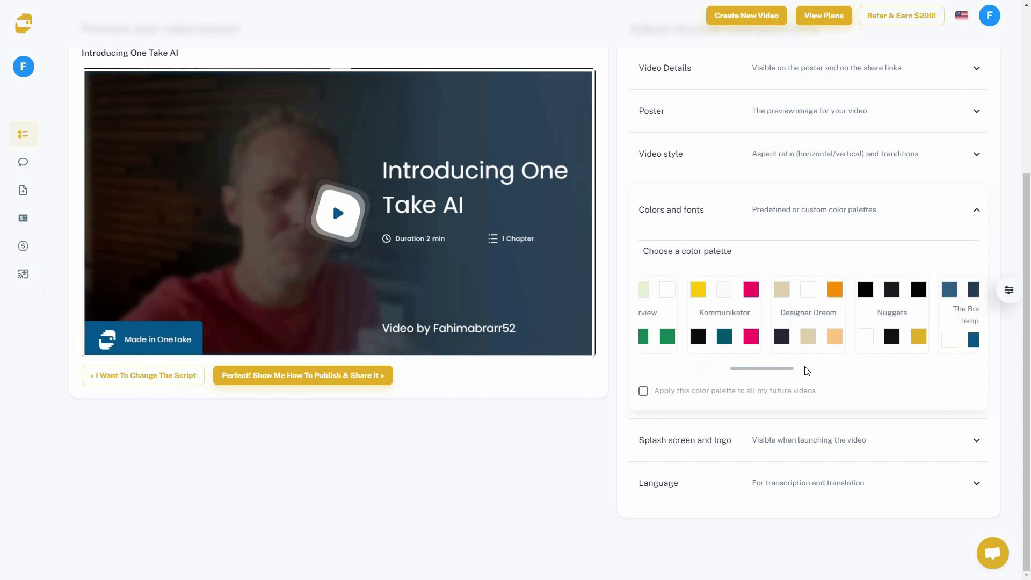
{"action": "scroll", "coordinate": [807, 371], "scroll_direction": "right", "scroll_amount": 2}
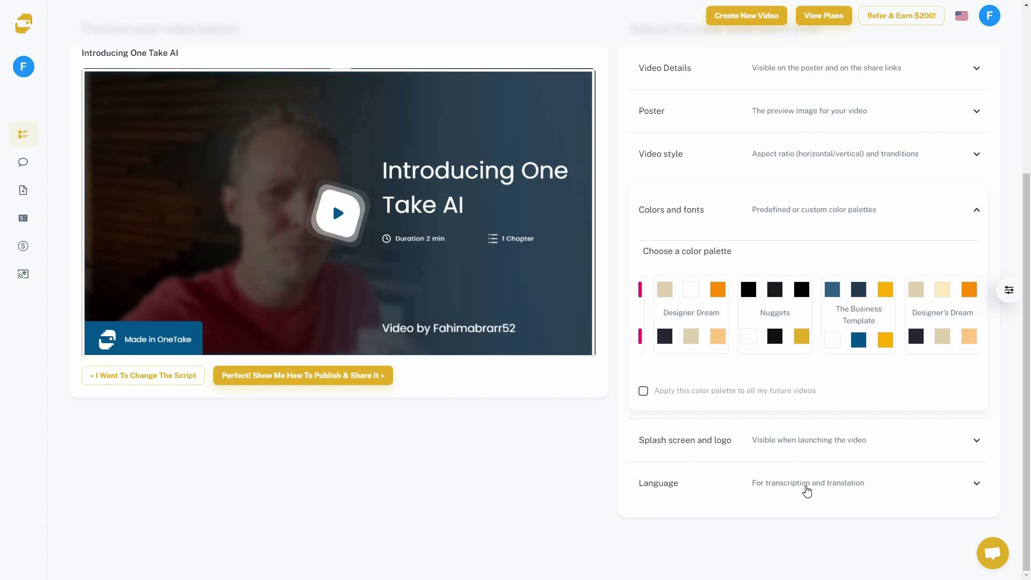
{"action": "middle_click", "coordinate": [605, 419]}
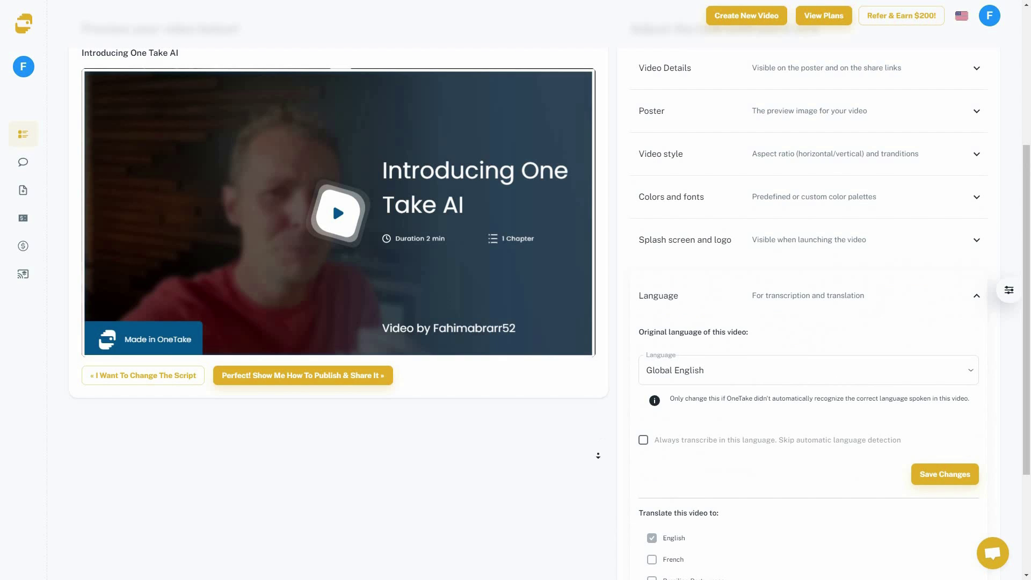
{"action": "scroll", "coordinate": [675, 444], "scroll_direction": "down", "scroll_amount": 3}
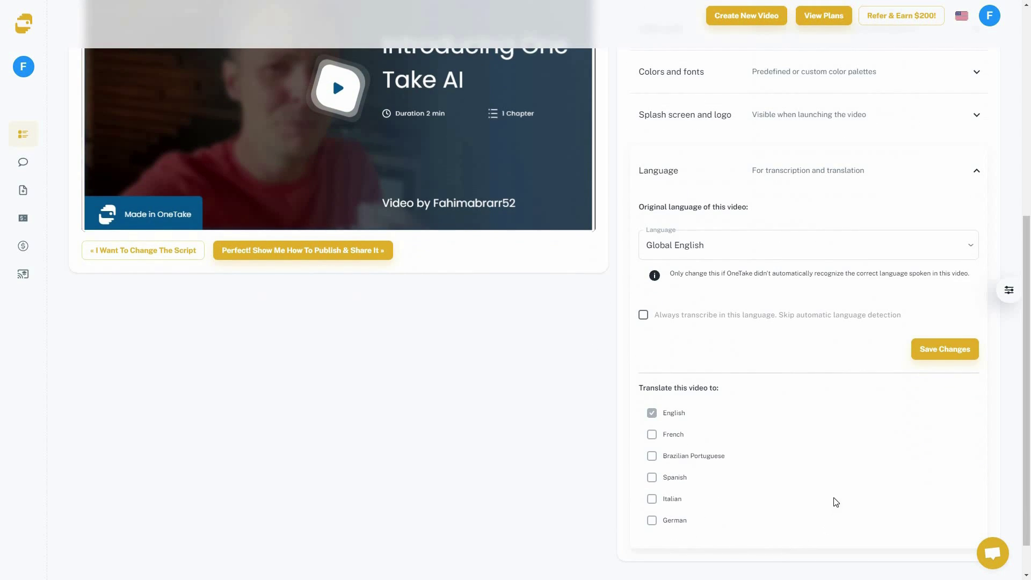
Open the publishing page and examine the direct link, the embed code and the MP4/MP3 export options.
{"action": "scroll", "coordinate": [609, 411], "scroll_direction": "up", "scroll_amount": 7}
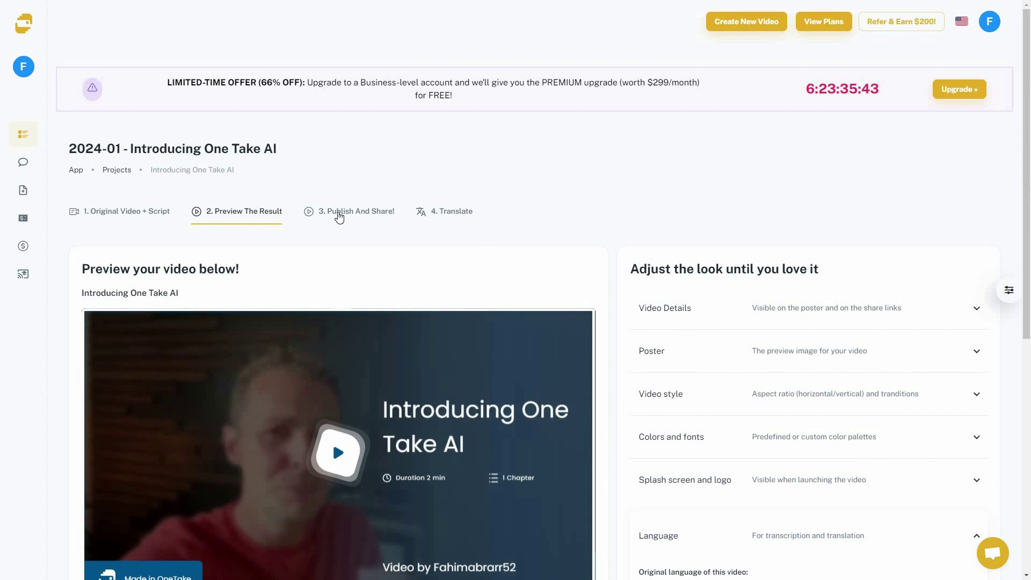
{"action": "left_click", "coordinate": [369, 216]}
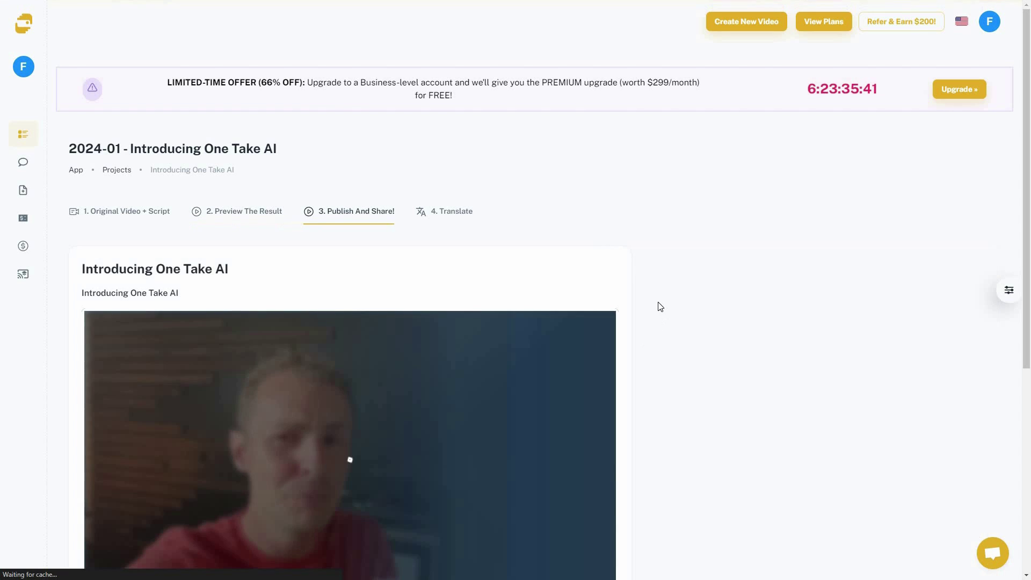
{"action": "scroll", "coordinate": [659, 351], "scroll_direction": "down", "scroll_amount": 2}
{"action": "scroll", "coordinate": [662, 385], "scroll_direction": "down", "scroll_amount": 5}
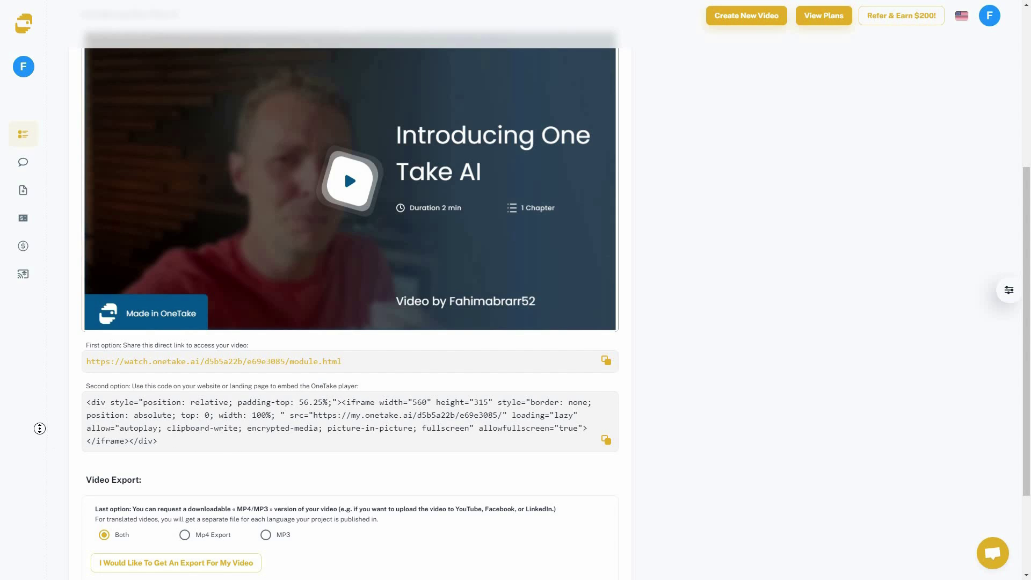
{"action": "scroll", "coordinate": [69, 458], "scroll_direction": "down", "scroll_amount": 3}
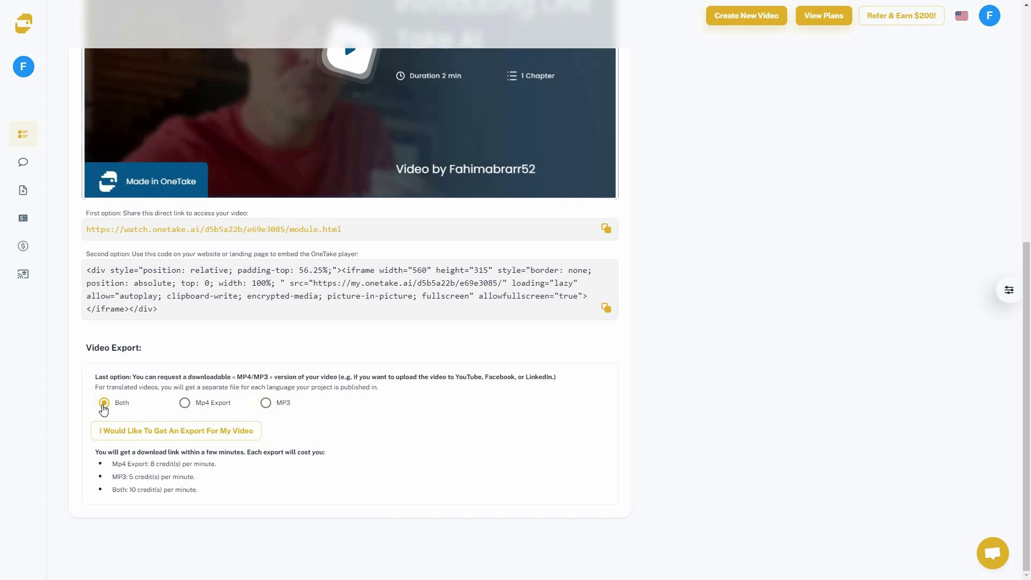
Open the video's translations list and start creating a new translation.
{"action": "scroll", "coordinate": [453, 224], "scroll_direction": "up", "scroll_amount": 8}
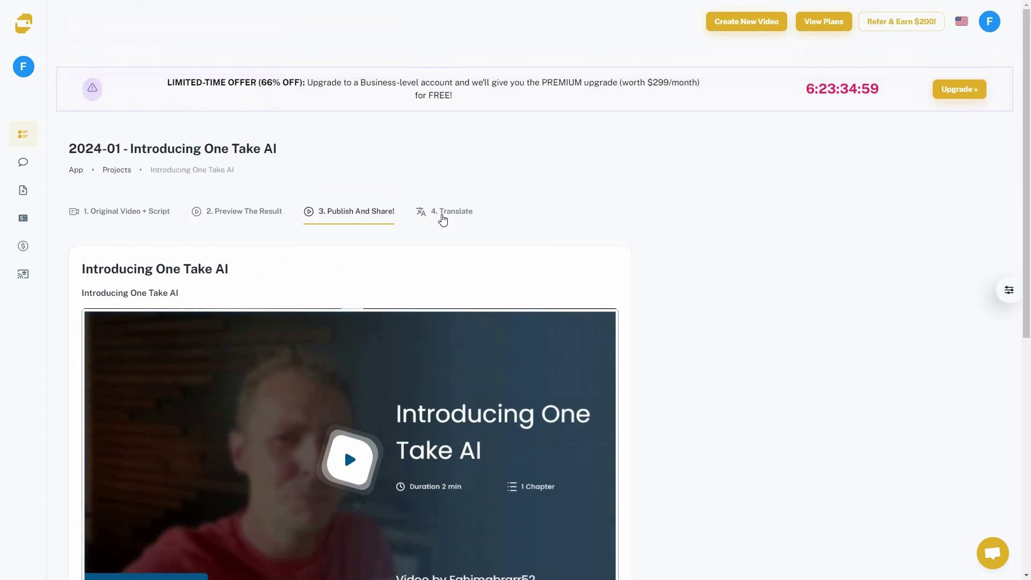
{"action": "left_click", "coordinate": [442, 217]}
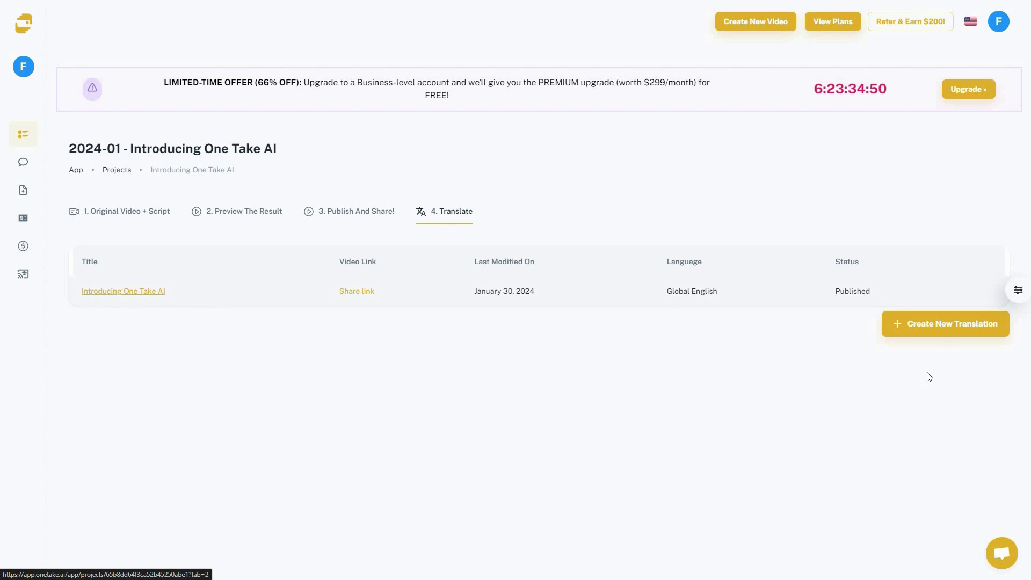
{"action": "left_click", "coordinate": [950, 327]}
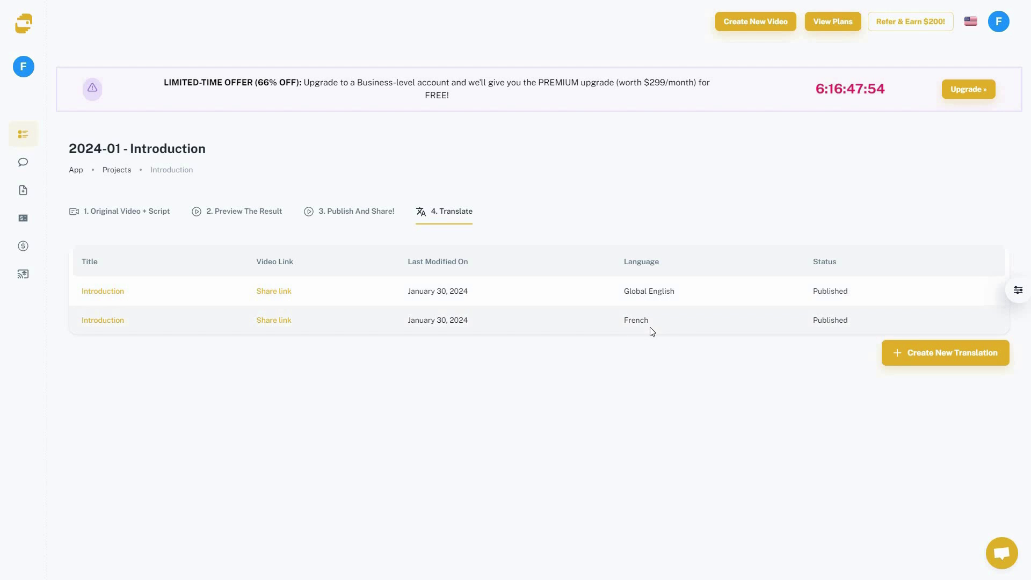
Open the French version of the "Introduction" project, play its source video beside the script for about 22 seconds, and pause it.
{"action": "left_click", "coordinate": [115, 327]}
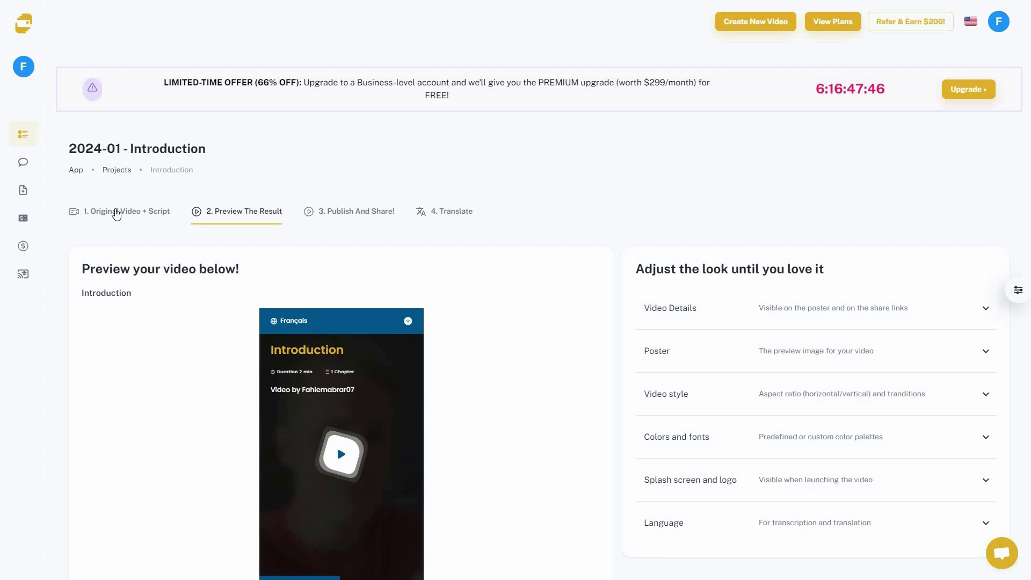
{"action": "left_click", "coordinate": [134, 217]}
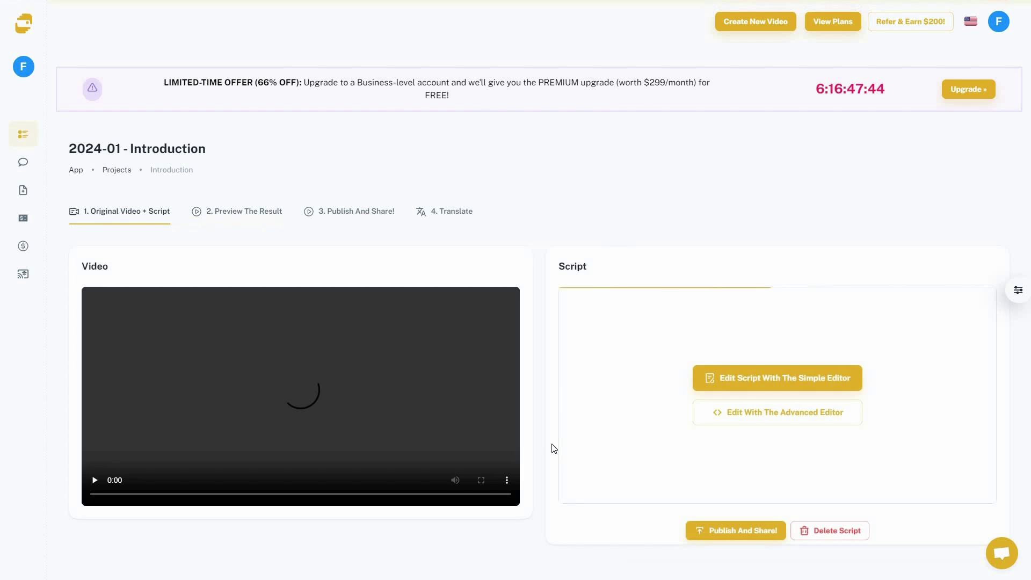
{"action": "scroll", "coordinate": [129, 509], "scroll_direction": "down", "scroll_amount": 1}
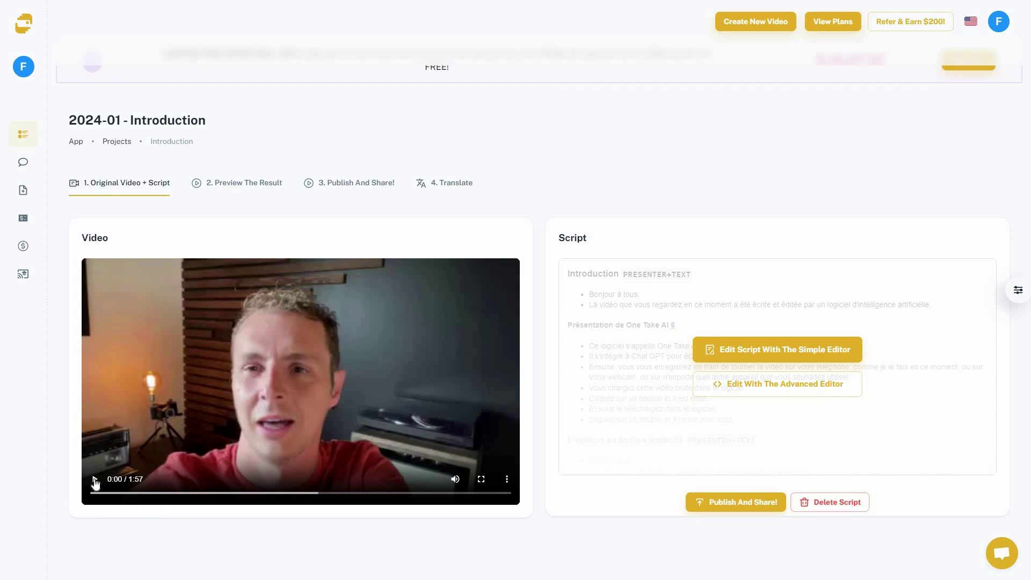
{"action": "left_click", "coordinate": [94, 479]}
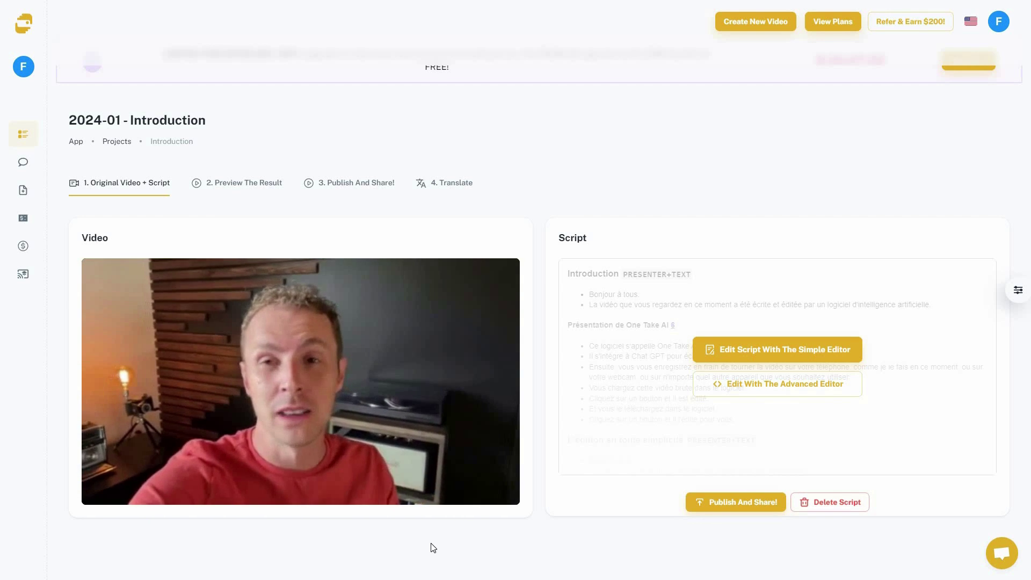
{"action": "mouse_move", "coordinate": [500, 487]}
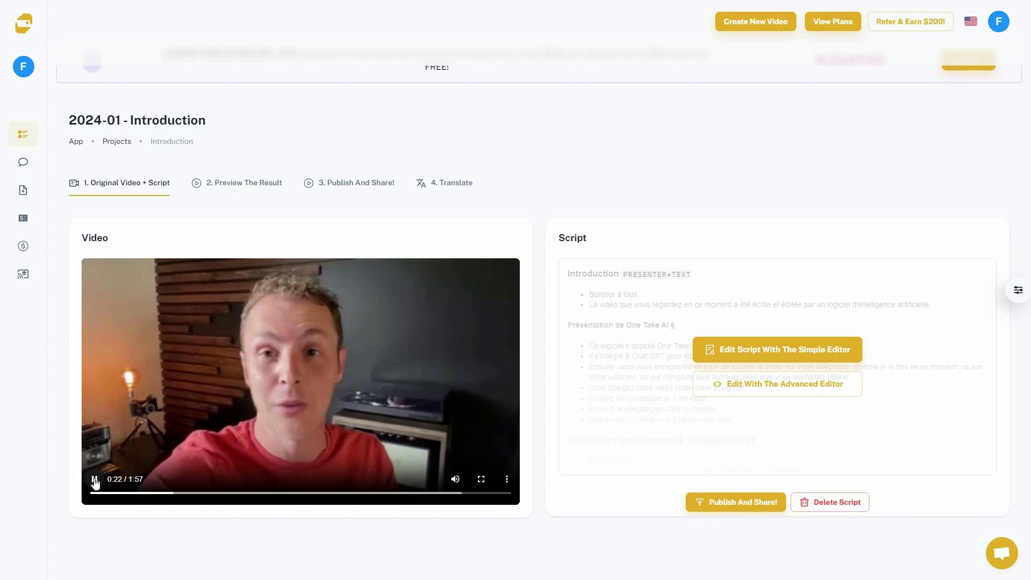
{"action": "key", "text": "space"}
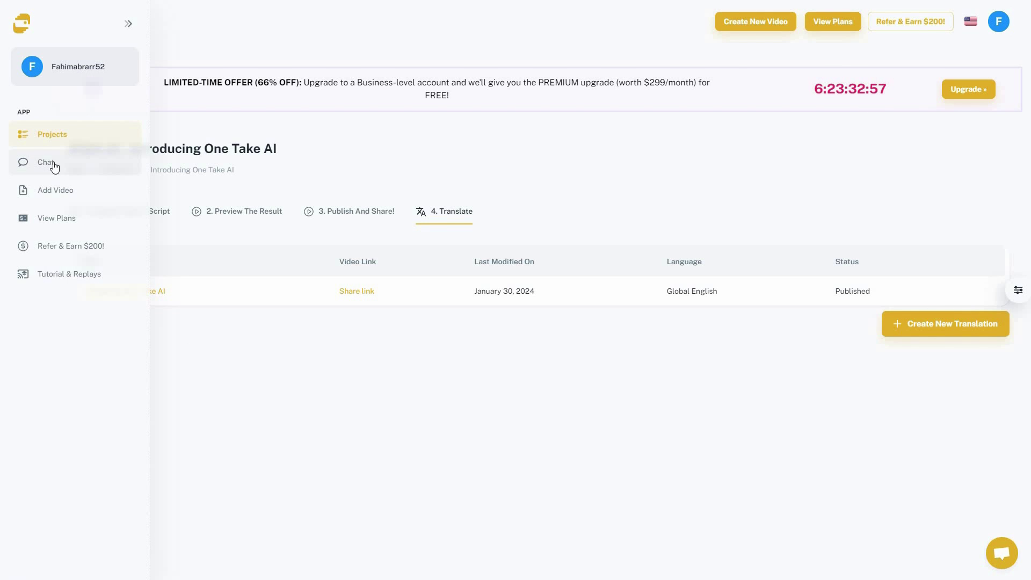
Open the AI chat, choose a video script as the content to create, and start a new conversation.
{"action": "left_click", "coordinate": [55, 167]}
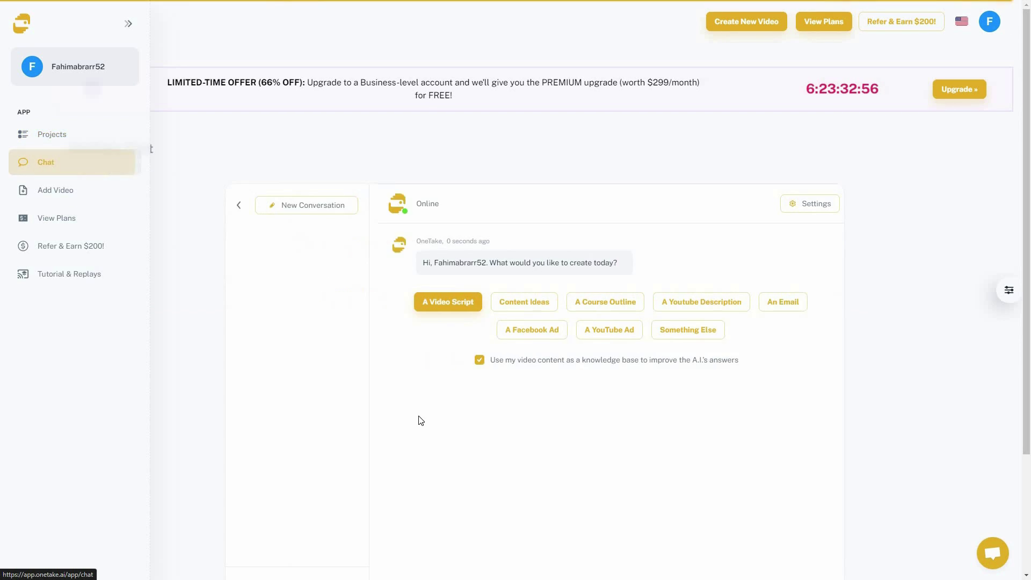
{"action": "left_click", "coordinate": [452, 310]}
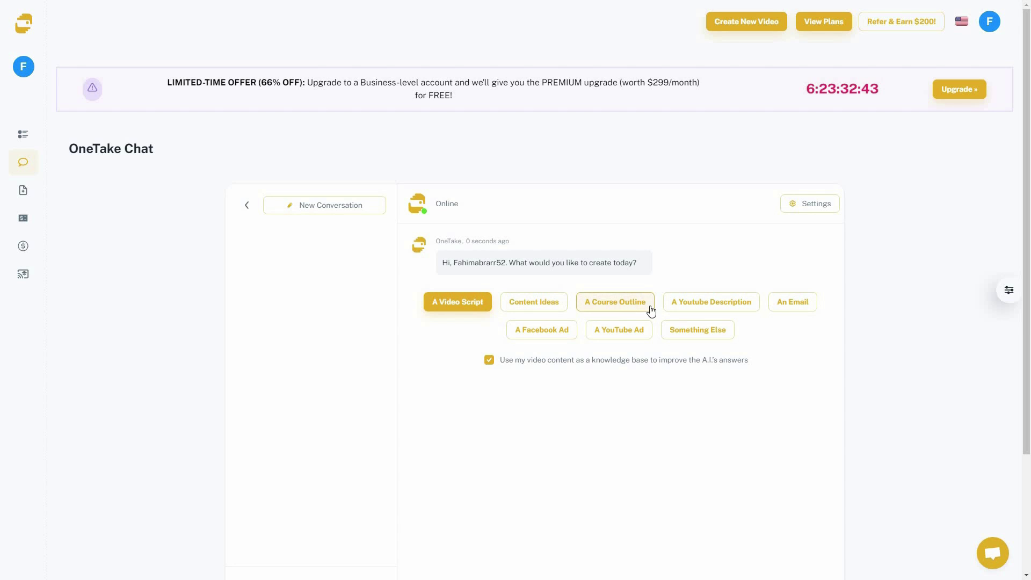
{"action": "left_click", "coordinate": [333, 210]}
{"action": "scroll", "coordinate": [424, 355], "scroll_direction": "down", "scroll_amount": 1}
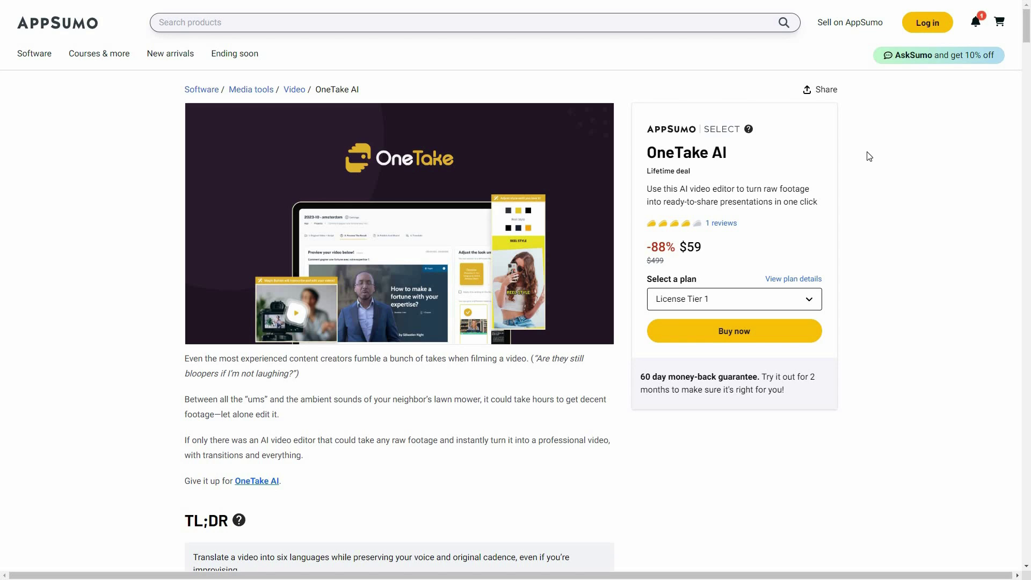
Switch to the OneTake AI deal on AppSumo and examine the plans and features down to the three license tiers.
{"action": "scroll", "coordinate": [879, 196], "scroll_direction": "down", "scroll_amount": 1}
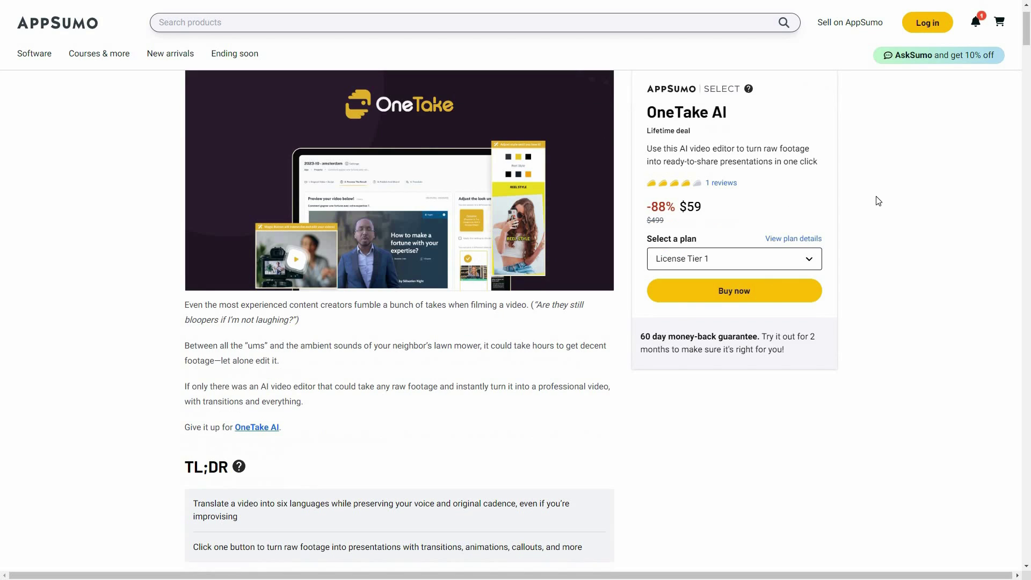
{"action": "scroll", "coordinate": [350, 420], "scroll_direction": "down", "scroll_amount": 1}
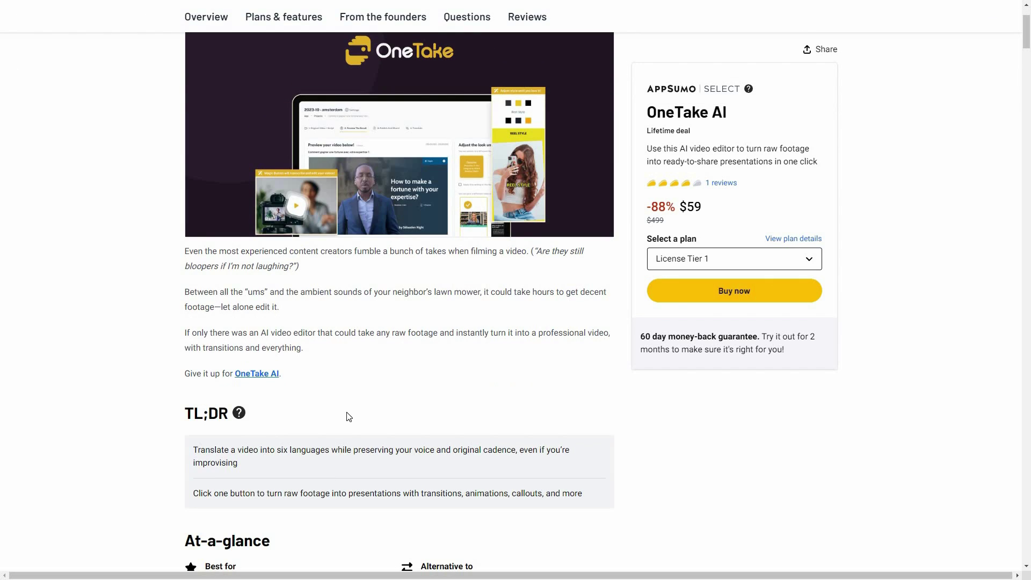
{"action": "left_click", "coordinate": [290, 21]}
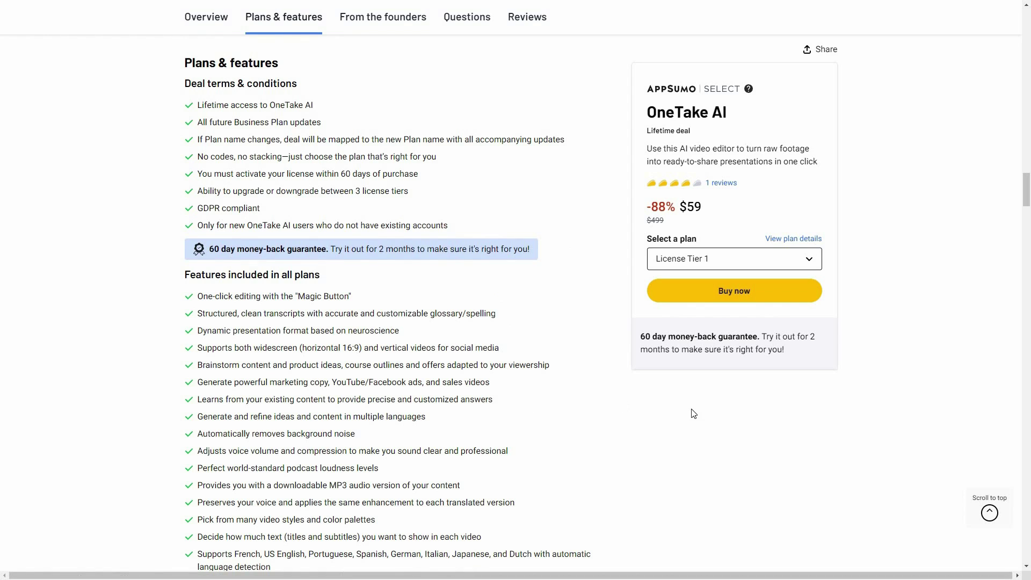
{"action": "scroll", "coordinate": [698, 414], "scroll_direction": "down", "scroll_amount": 3}
{"action": "scroll", "coordinate": [916, 405], "scroll_direction": "down", "scroll_amount": 5}
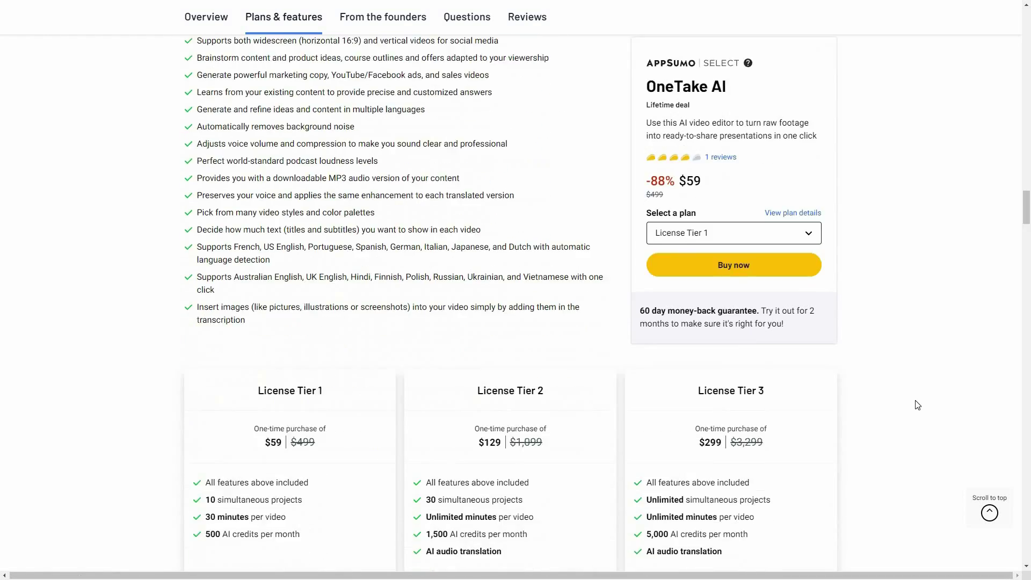